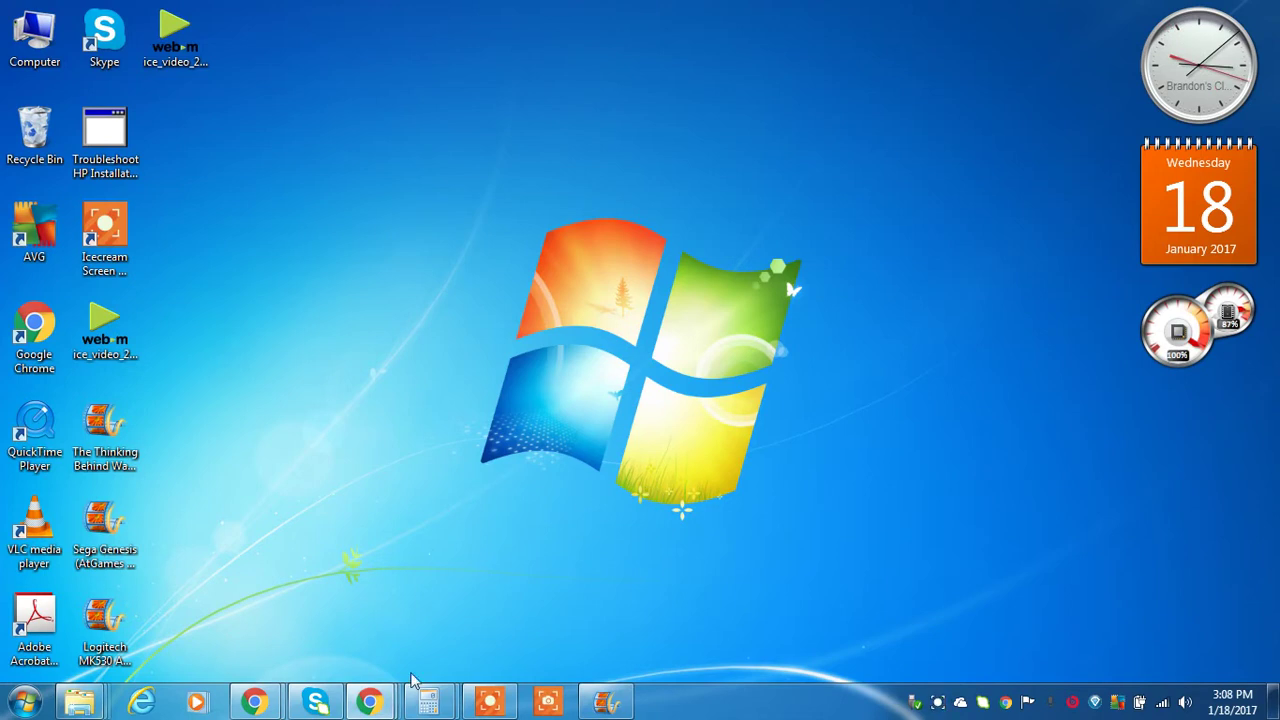
- Open a new Google Chrome window and maximize it
right_click(368, 697)
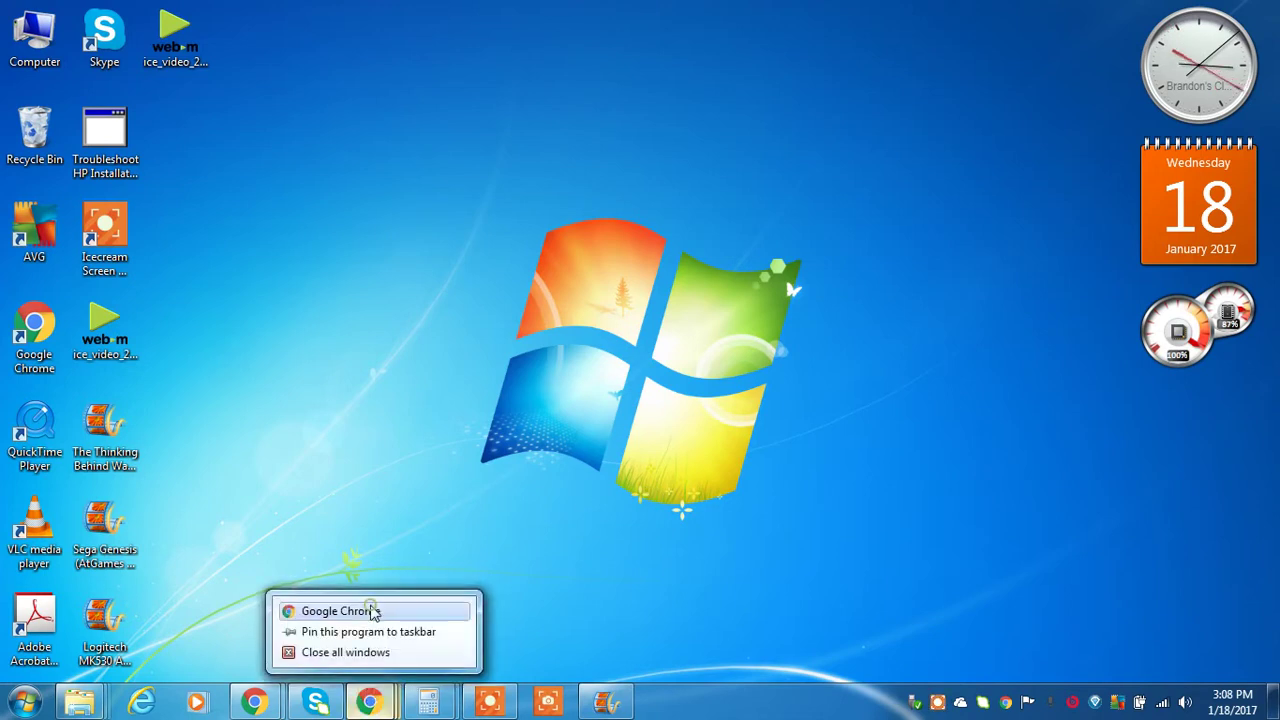
left_click(370, 611)
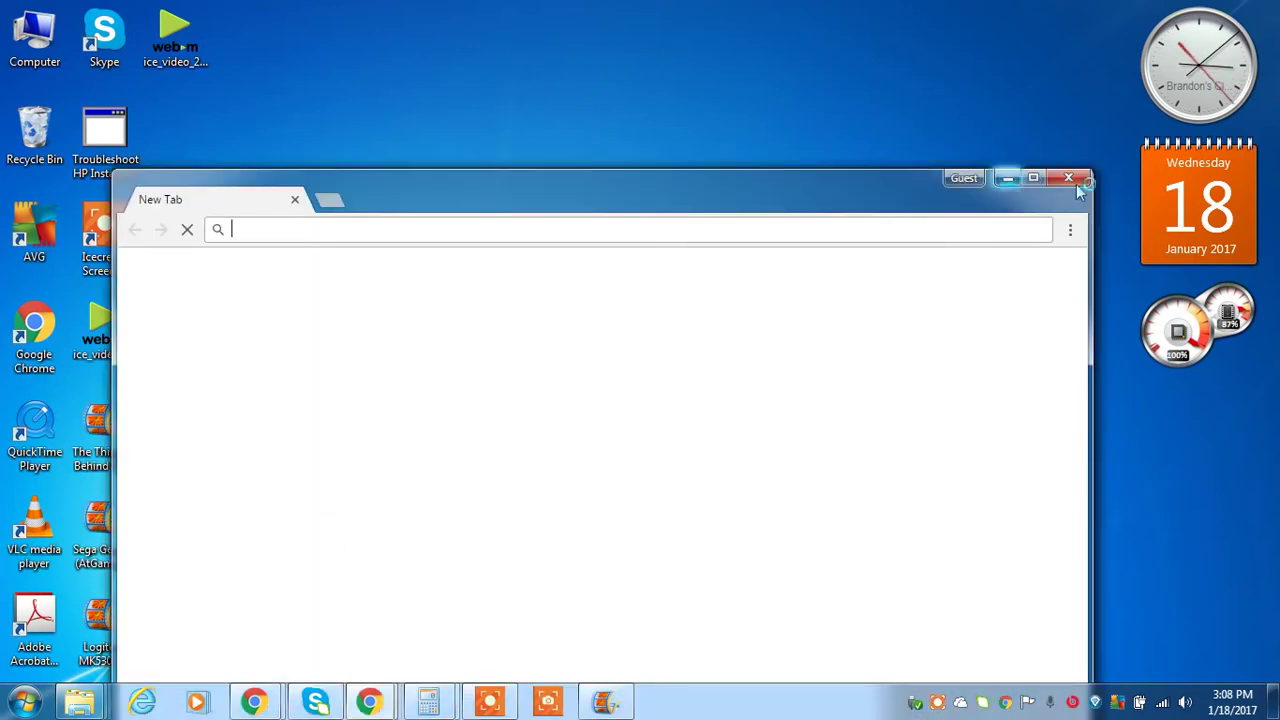
left_click(1033, 179)
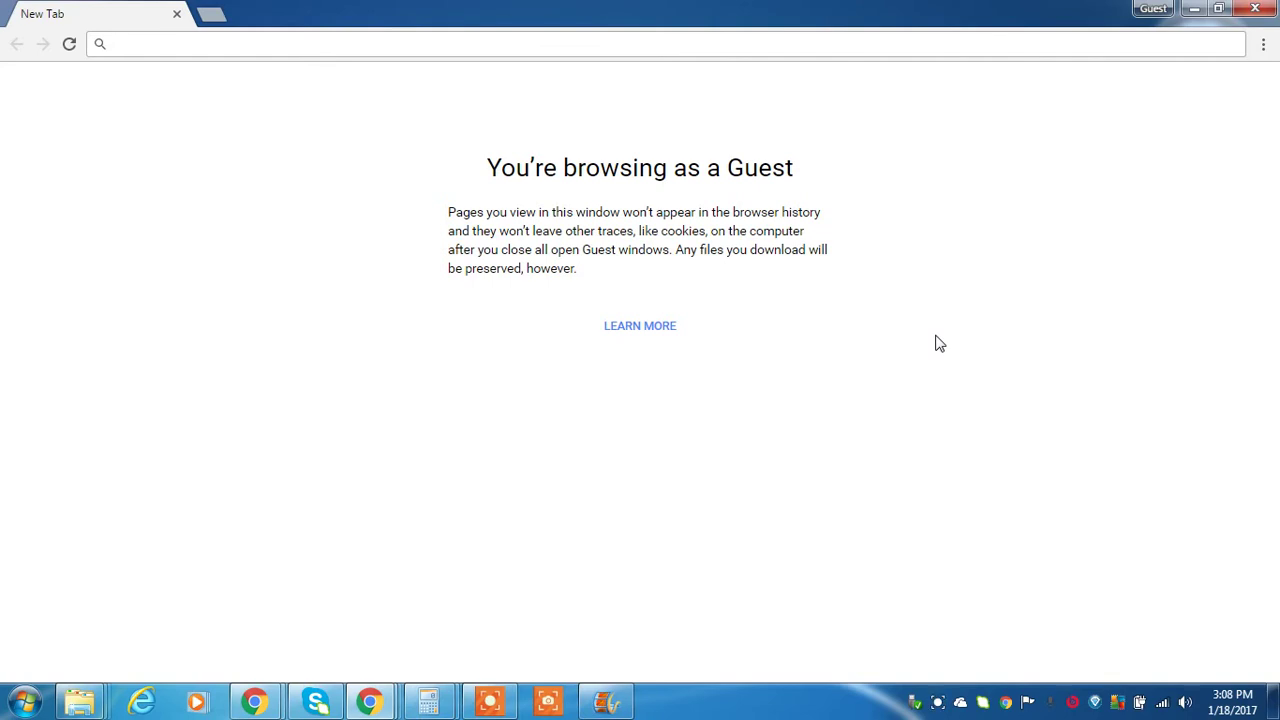
- Search Google for "windows defender"
type("wind")
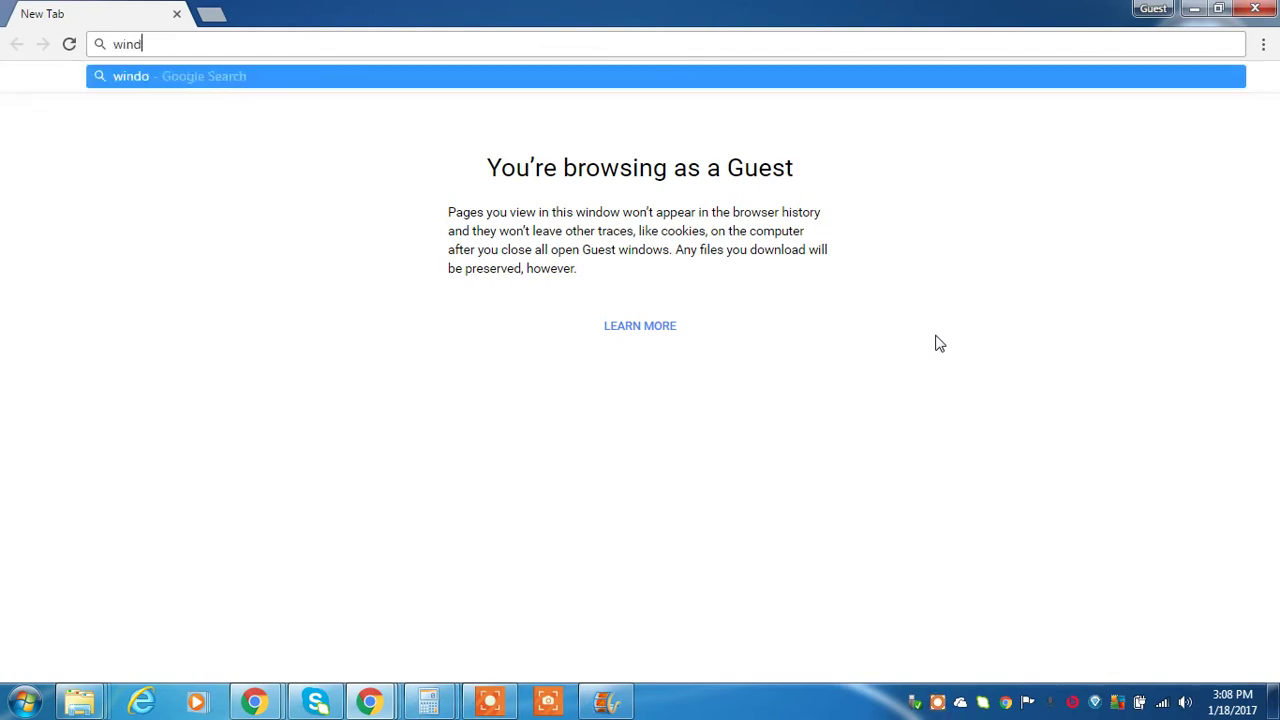
type("ows defe")
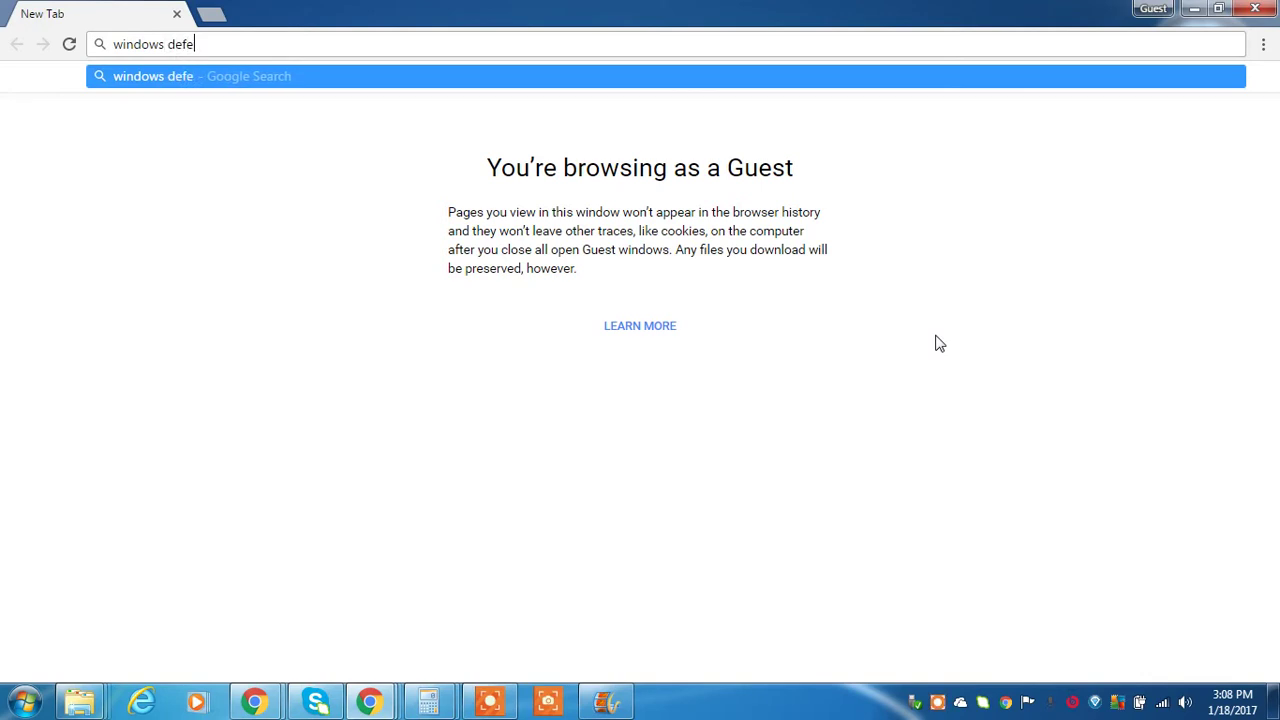
type("nder")
key("Return")
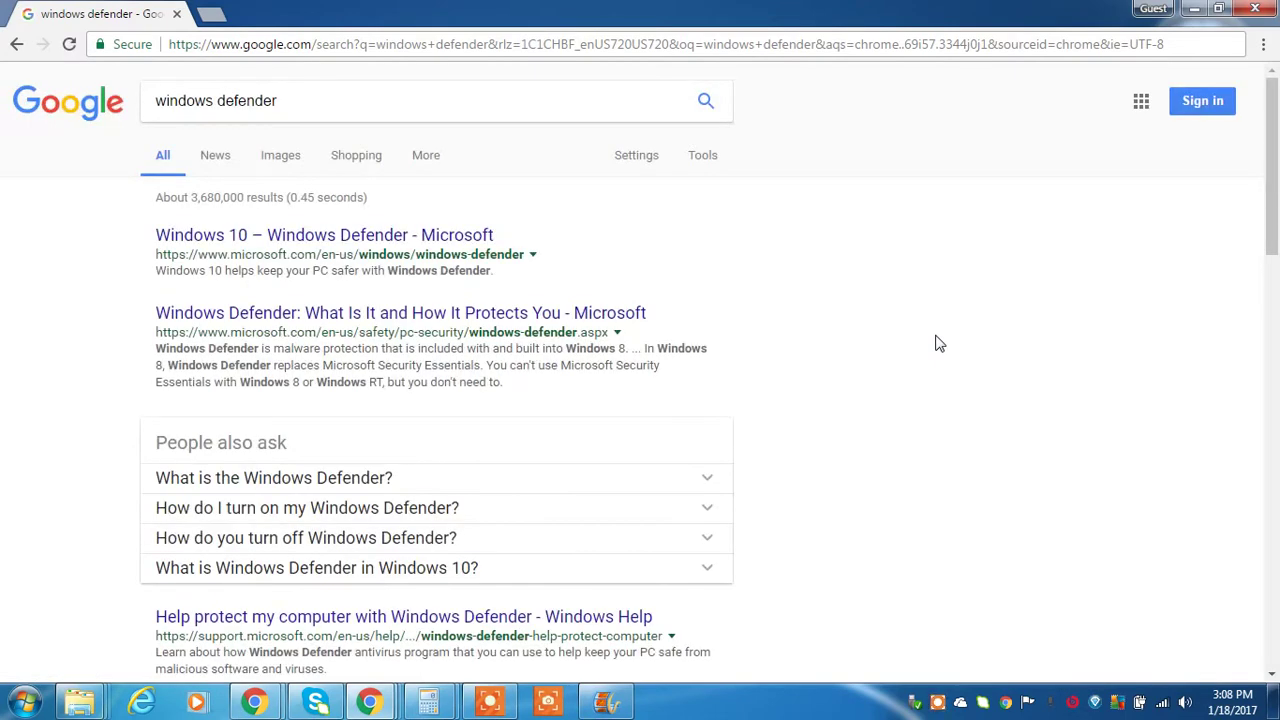
- Open Microsoft's "Windows Defender: What Is It and How It Protects You" result in a new tab and read through the page
right_click(300, 318)
left_click(361, 329)
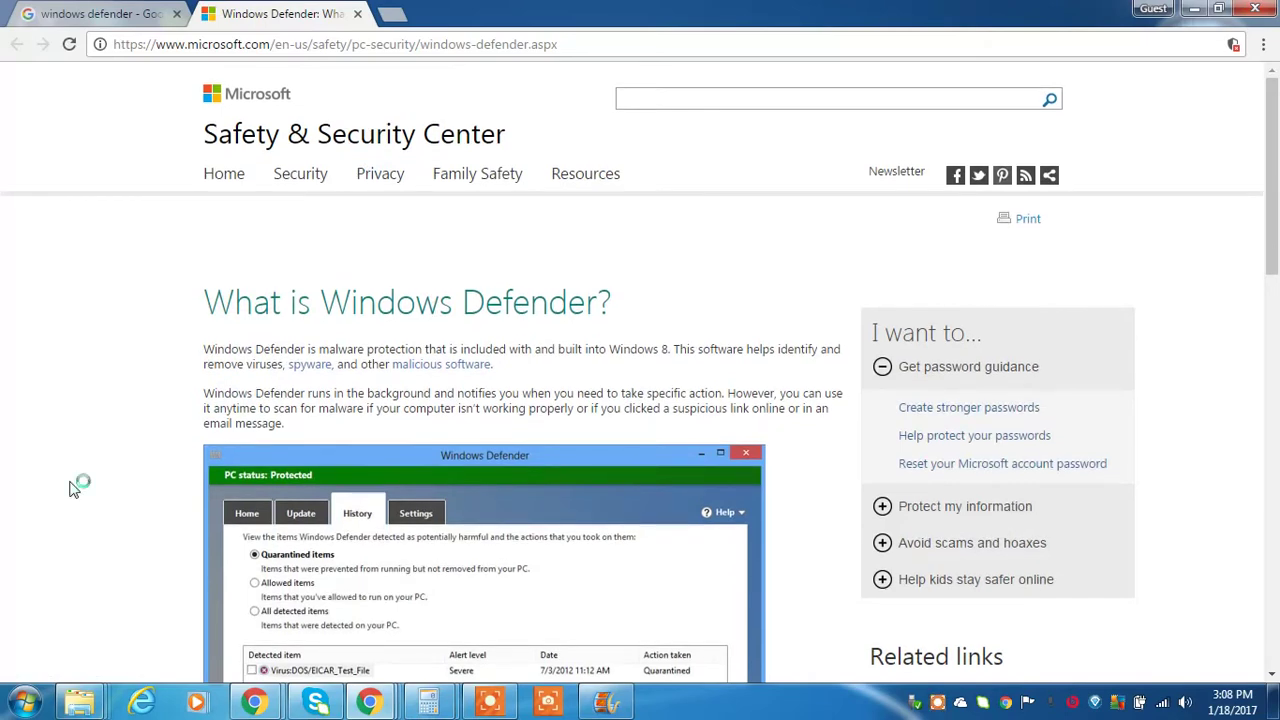
scroll(70, 490, "down", 1)
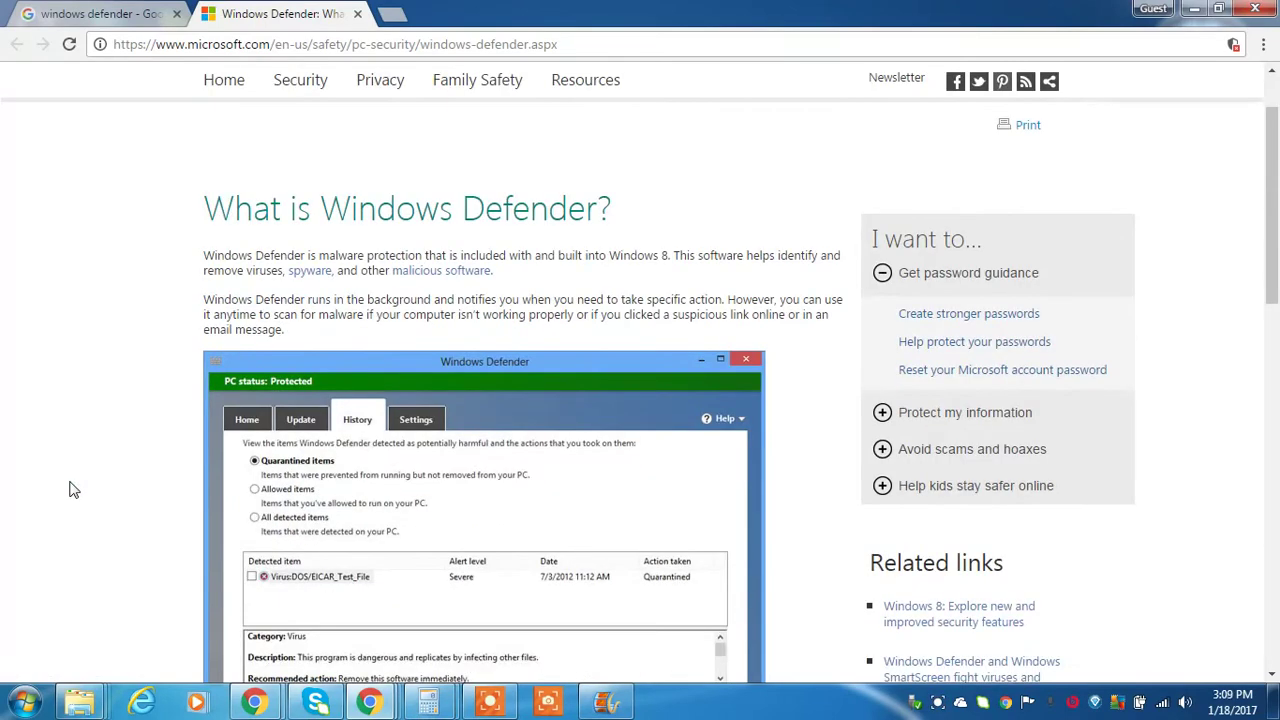
scroll(70, 490, "down", 1)
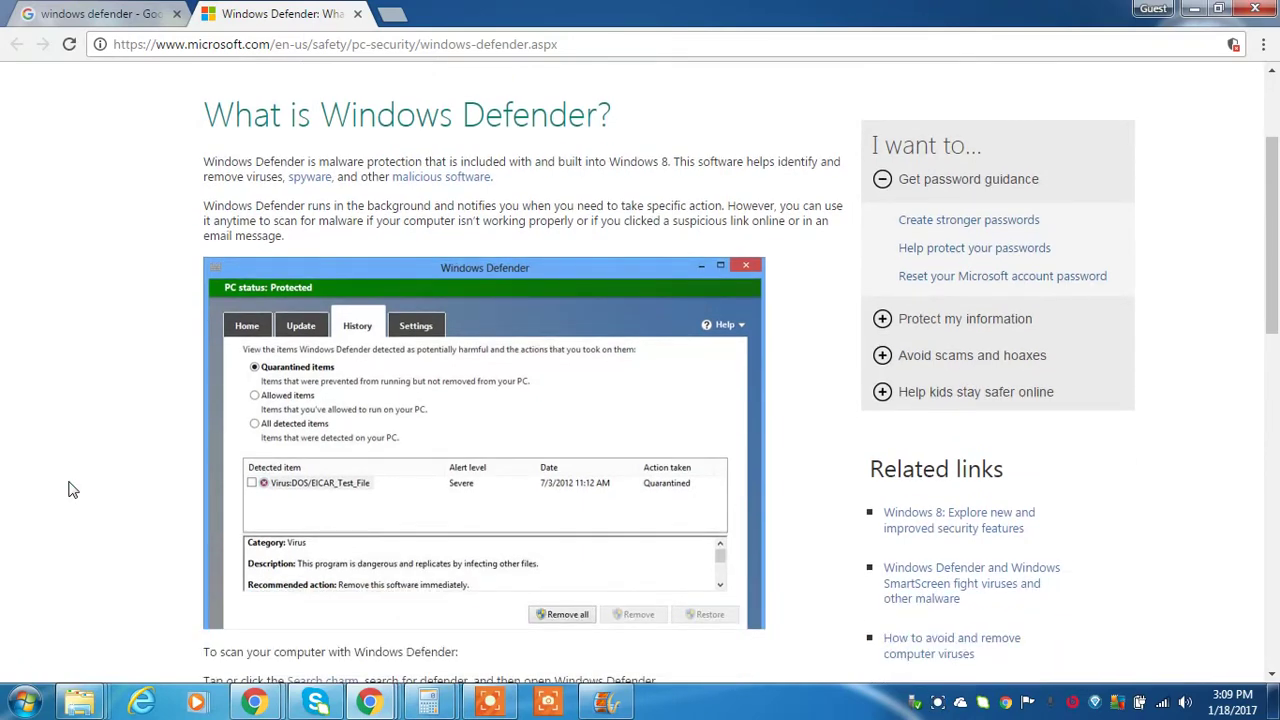
scroll(70, 490, "down", 4)
scroll(70, 490, "down", 2)
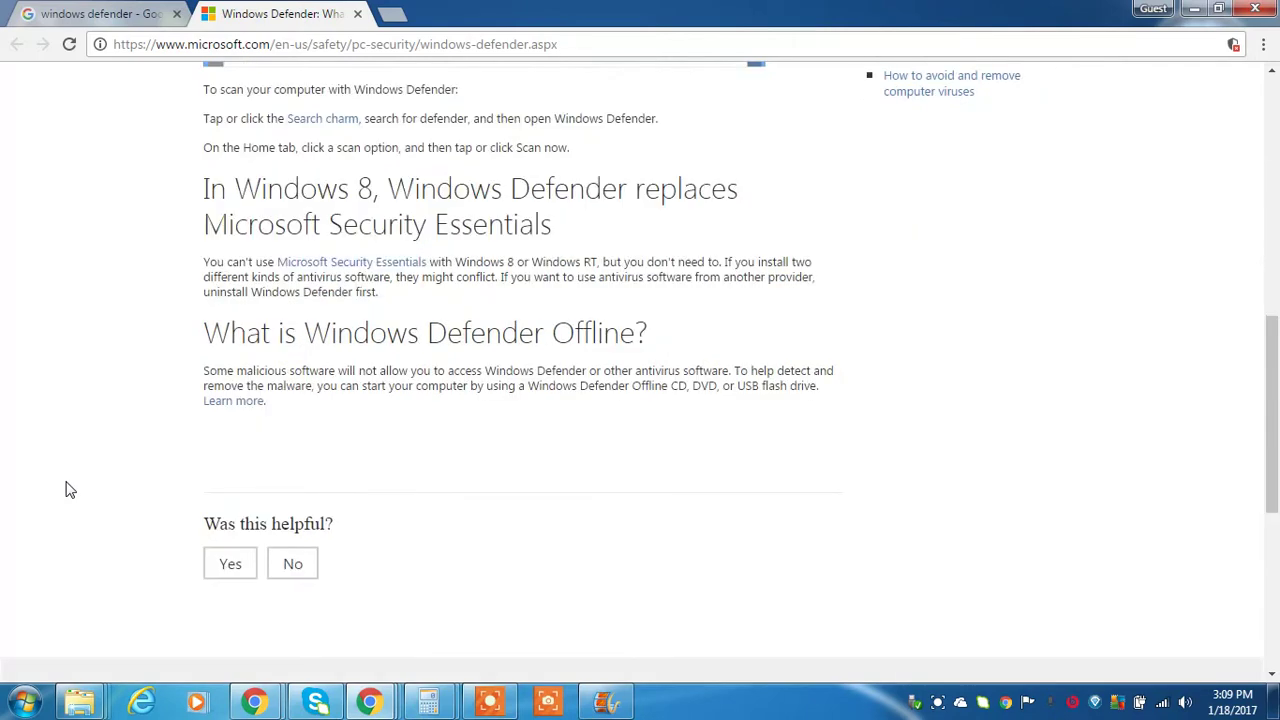
scroll(70, 490, "down", 2)
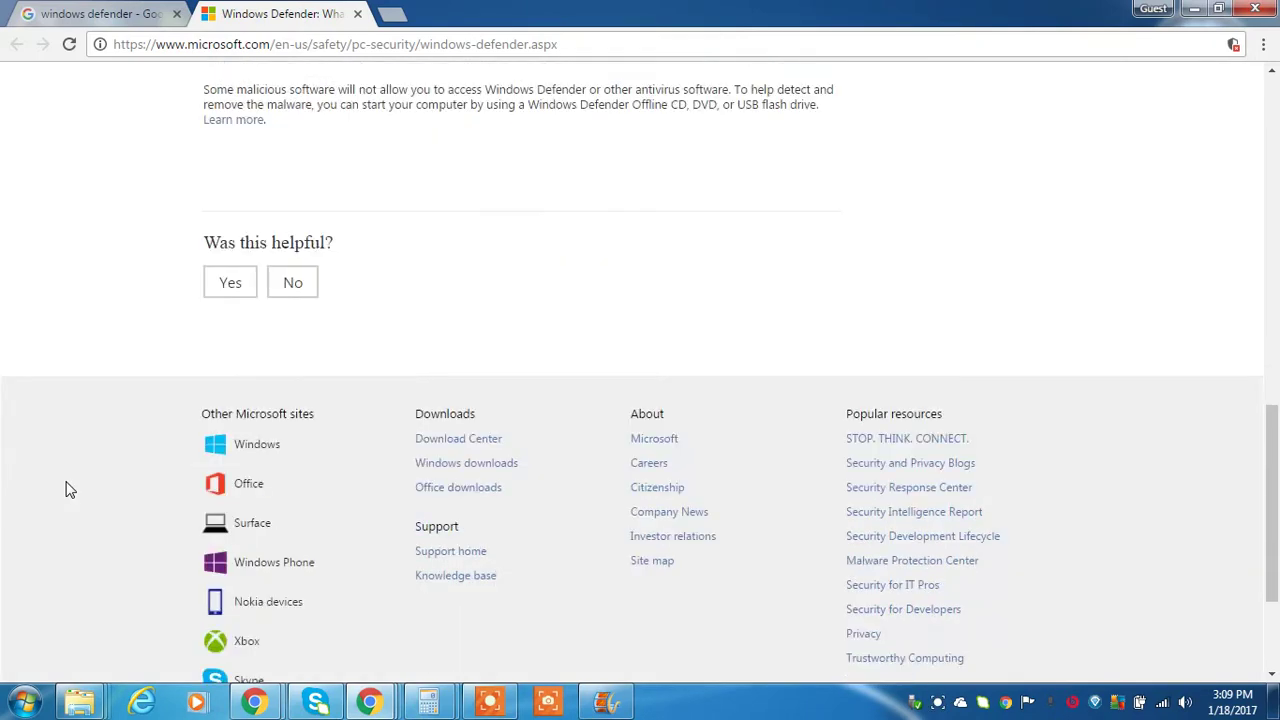
- Open the linked Microsoft Security Essentials page and review its download reasons and the security status descriptions
scroll(70, 490, "up", 3)
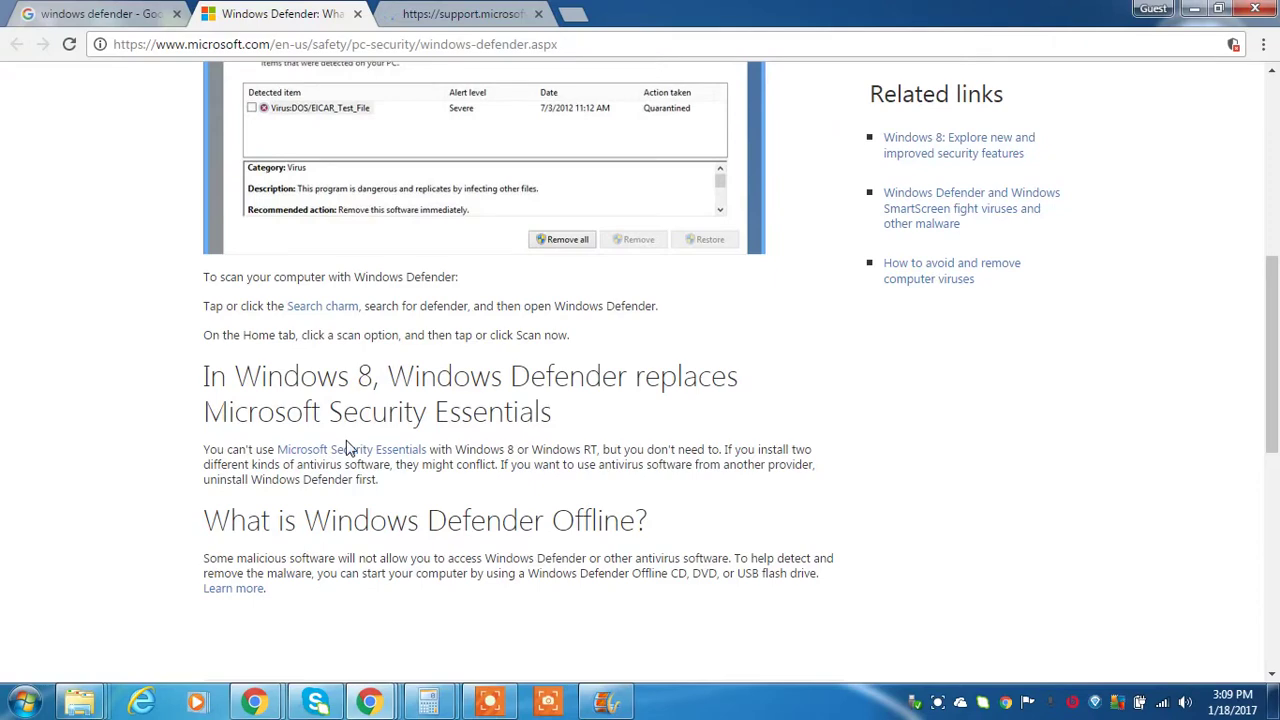
left_click(349, 452)
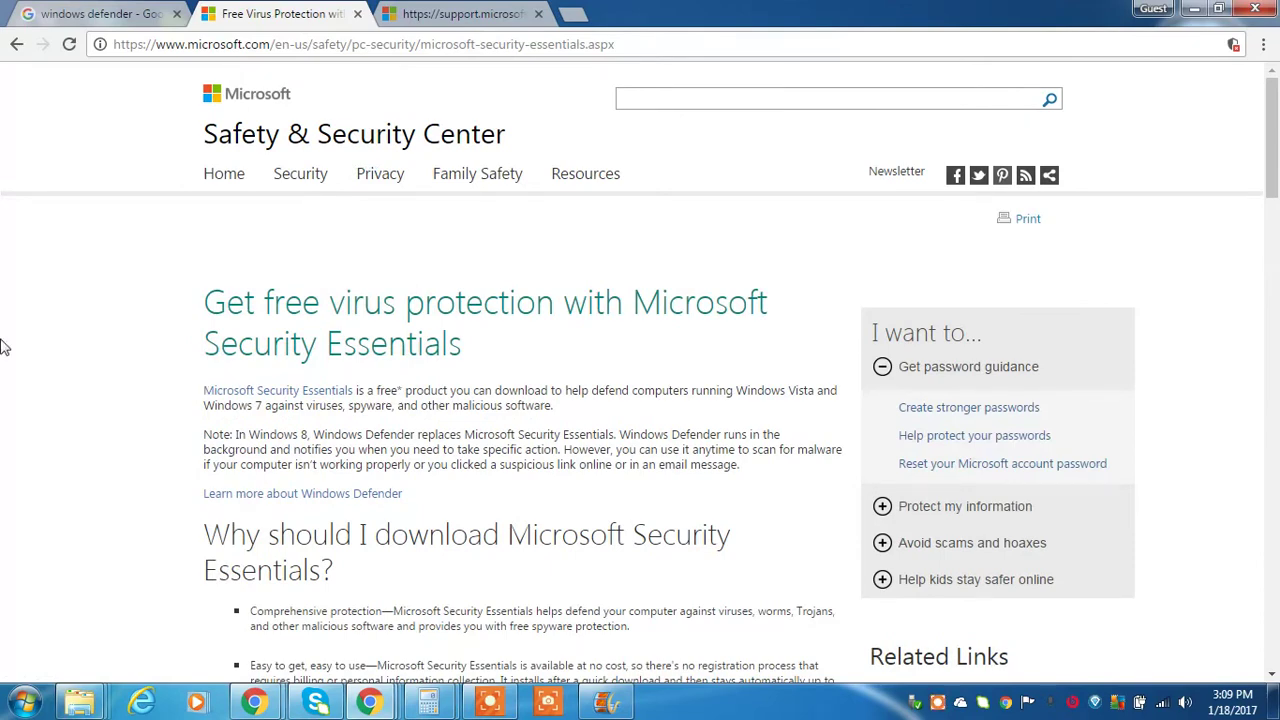
scroll(5, 346, "down", 1)
scroll(5, 346, "down", 1)
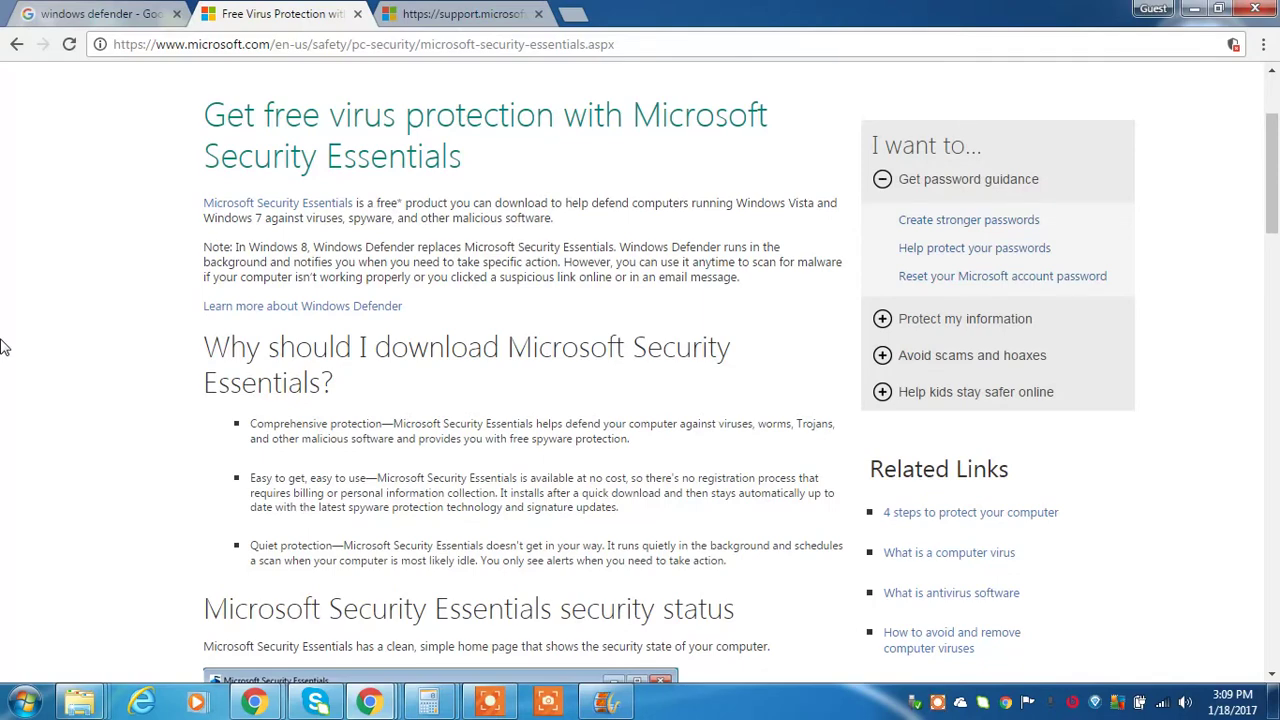
scroll(3, 346, "down", 2)
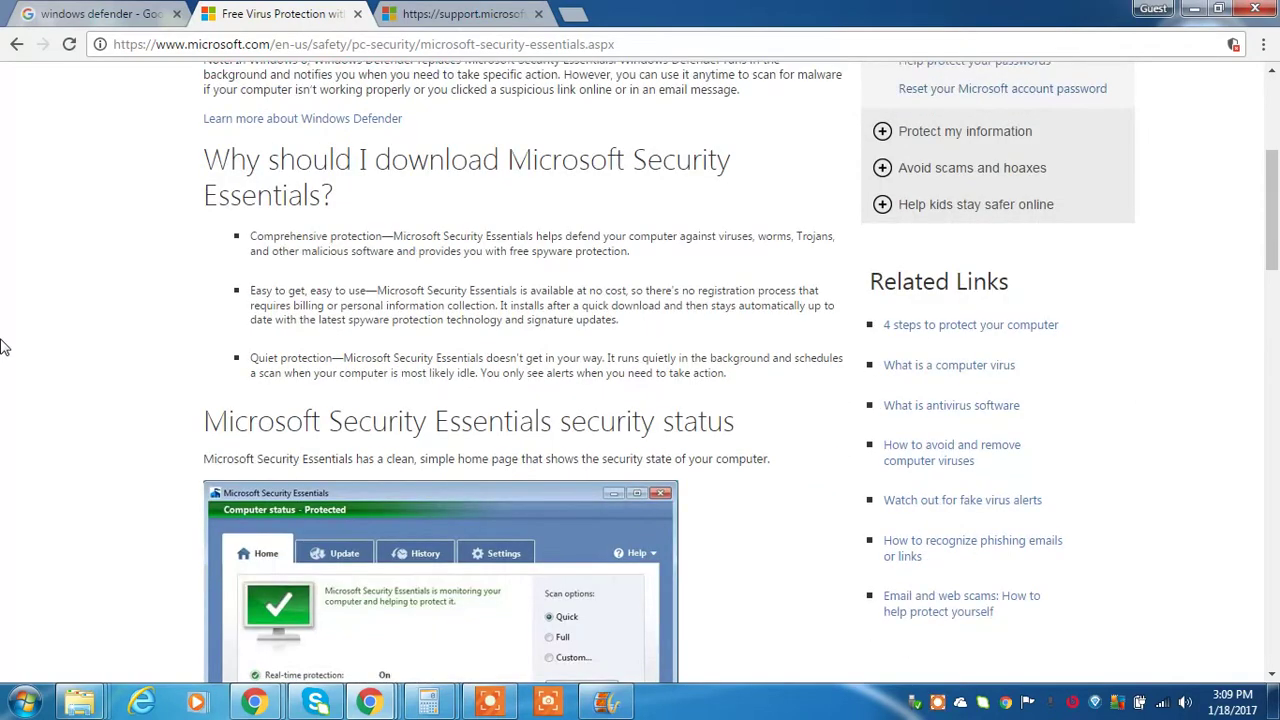
scroll(3, 346, "down", 2)
scroll(3, 346, "down", 4)
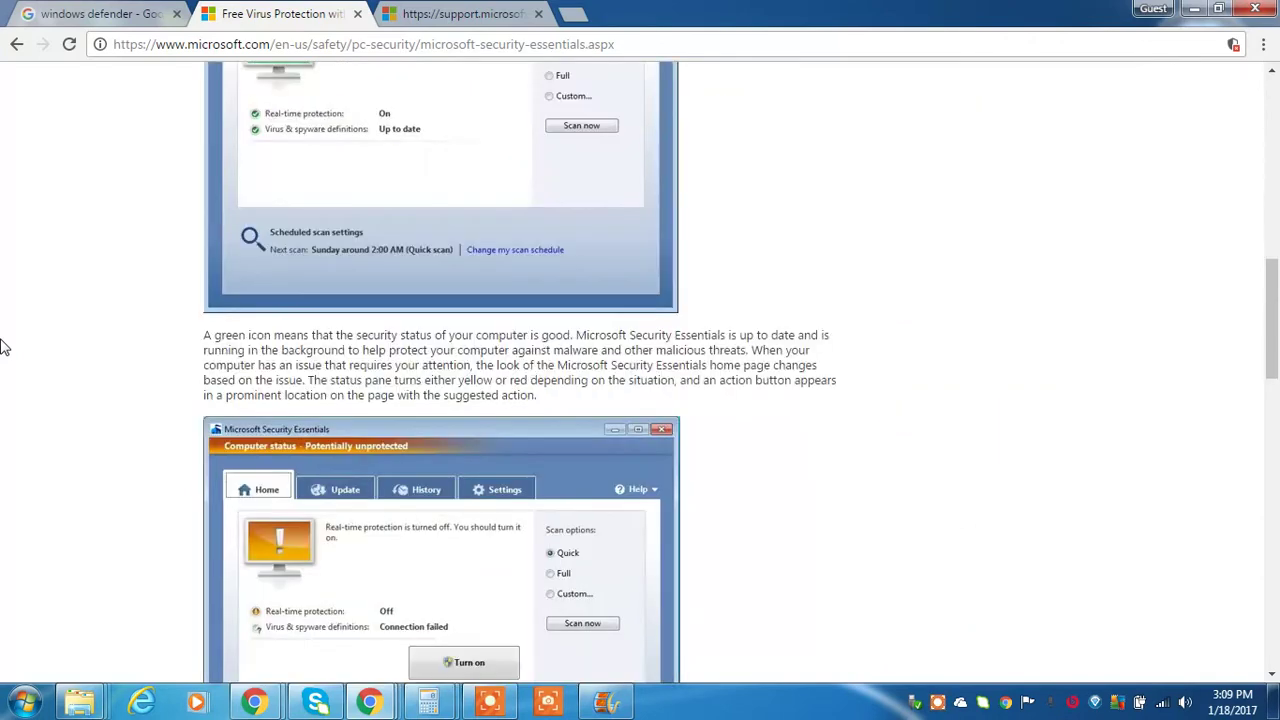
scroll(3, 346, "down", 4)
scroll(3, 346, "down", 3)
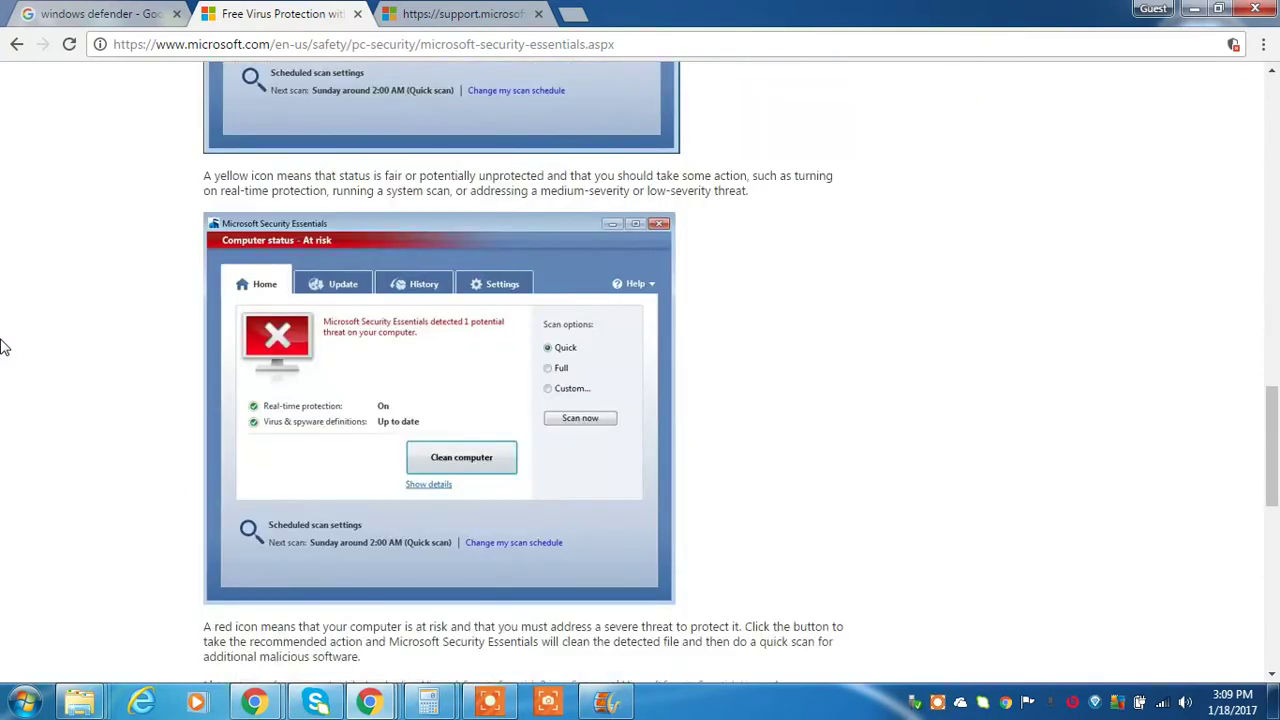
scroll(3, 346, "down", 4)
scroll(3, 346, "down", 1)
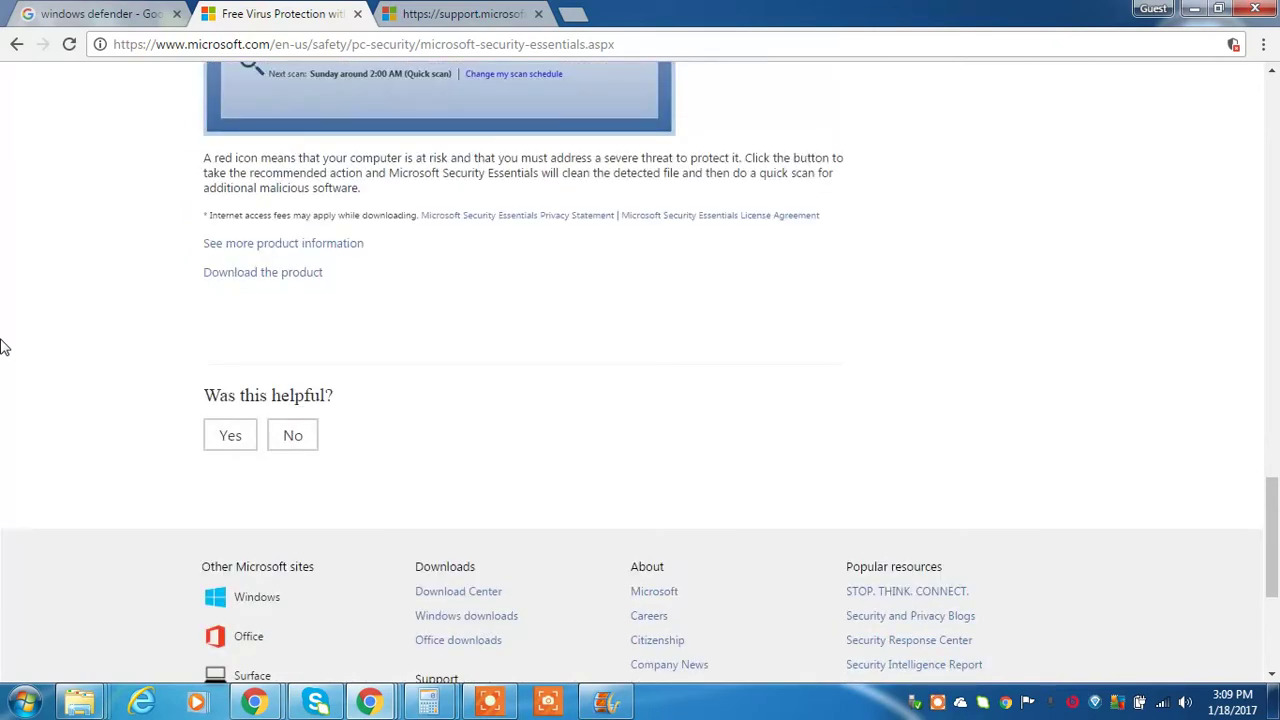
scroll(3, 346, "up", 3)
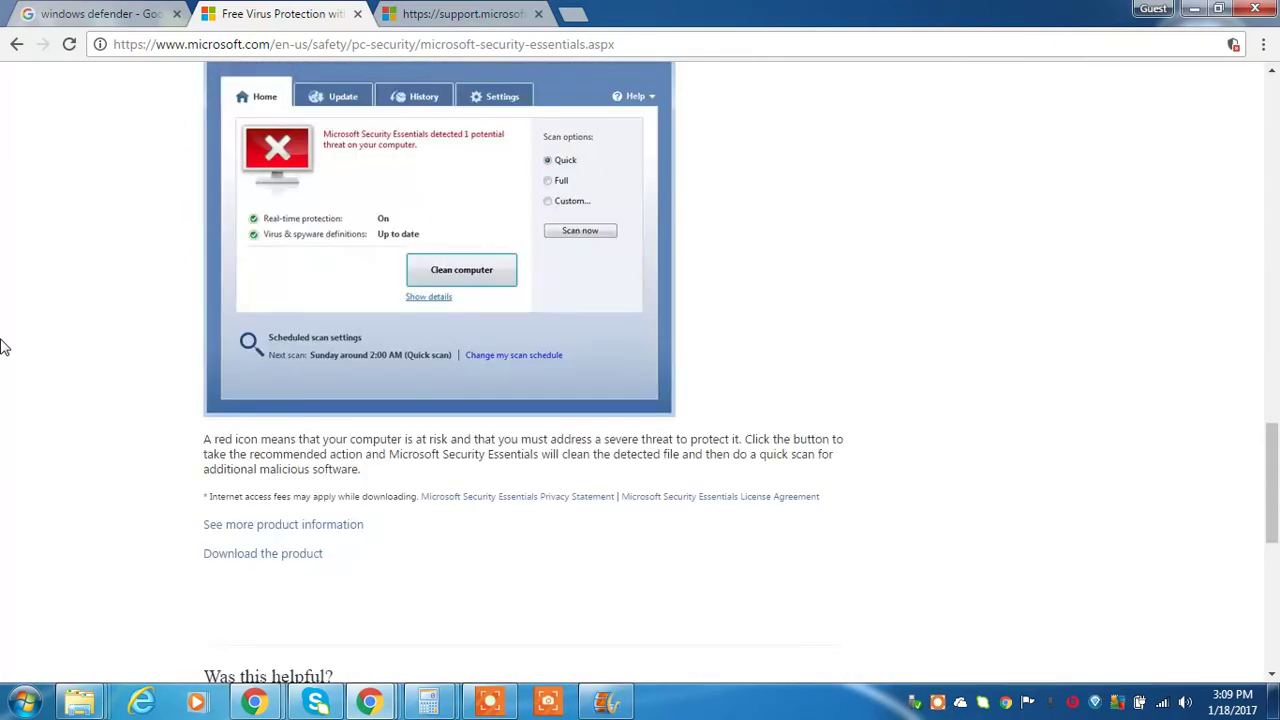
scroll(3, 346, "up", 5)
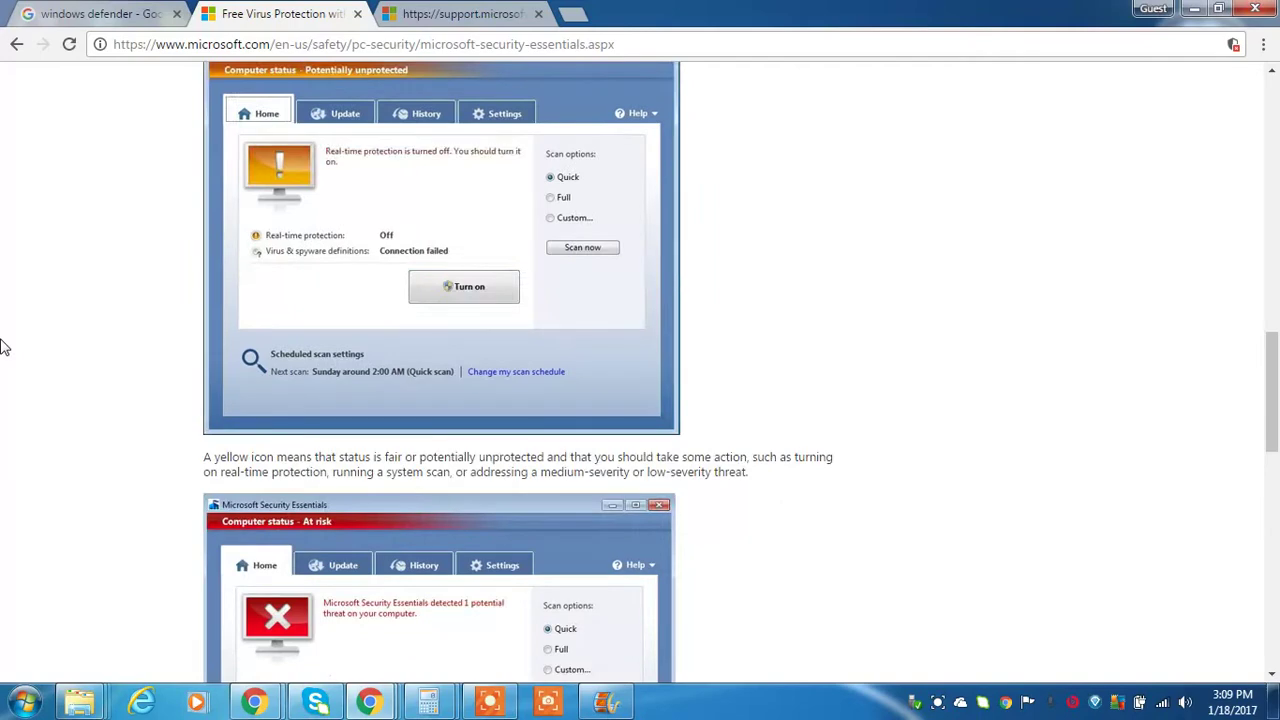
scroll(3, 346, "up", 10)
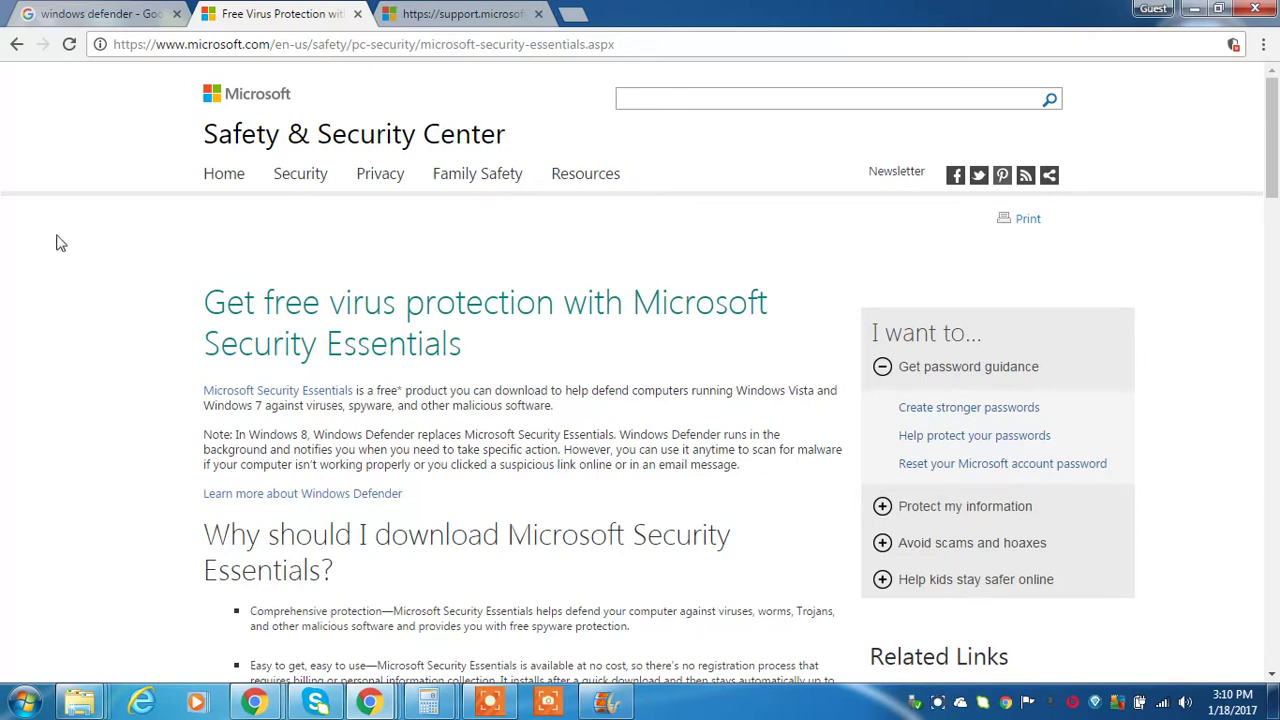
- Open the "What is Microsoft Security Essentials?" support article from the product information link at the end of the page
scroll(57, 250, "down", 2)
scroll(57, 257, "down", 10)
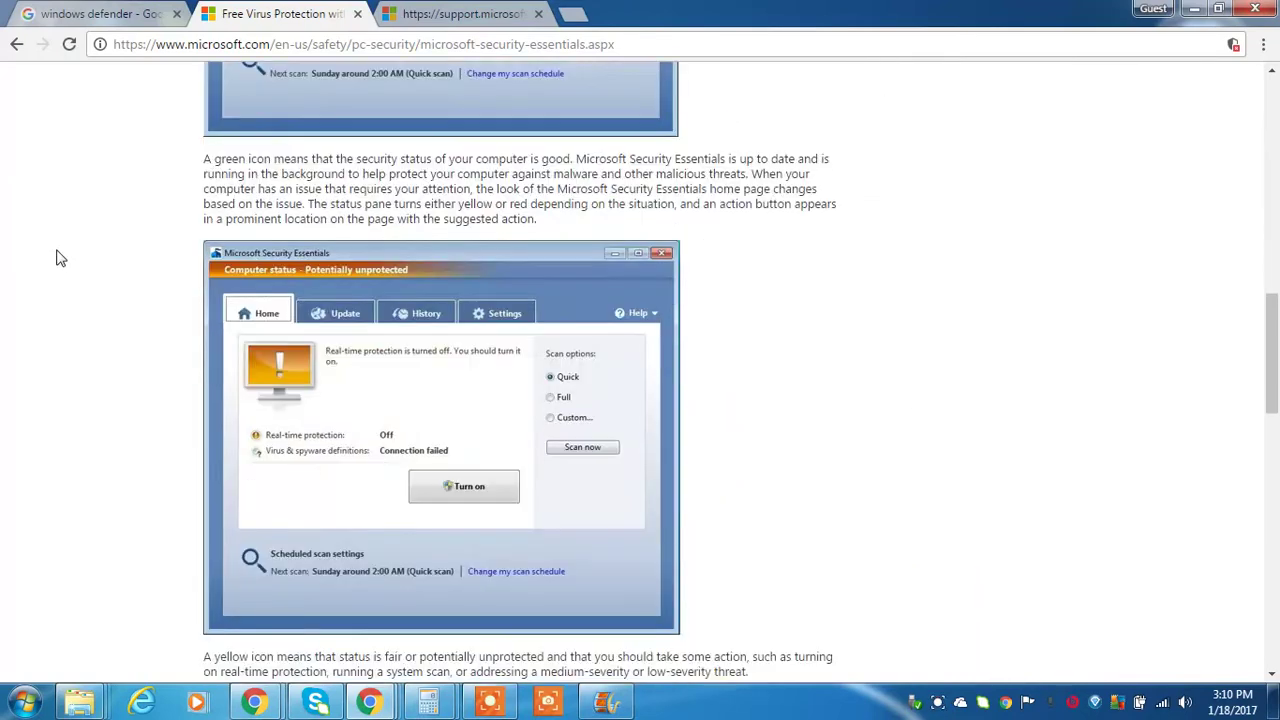
scroll(57, 258, "down", 1)
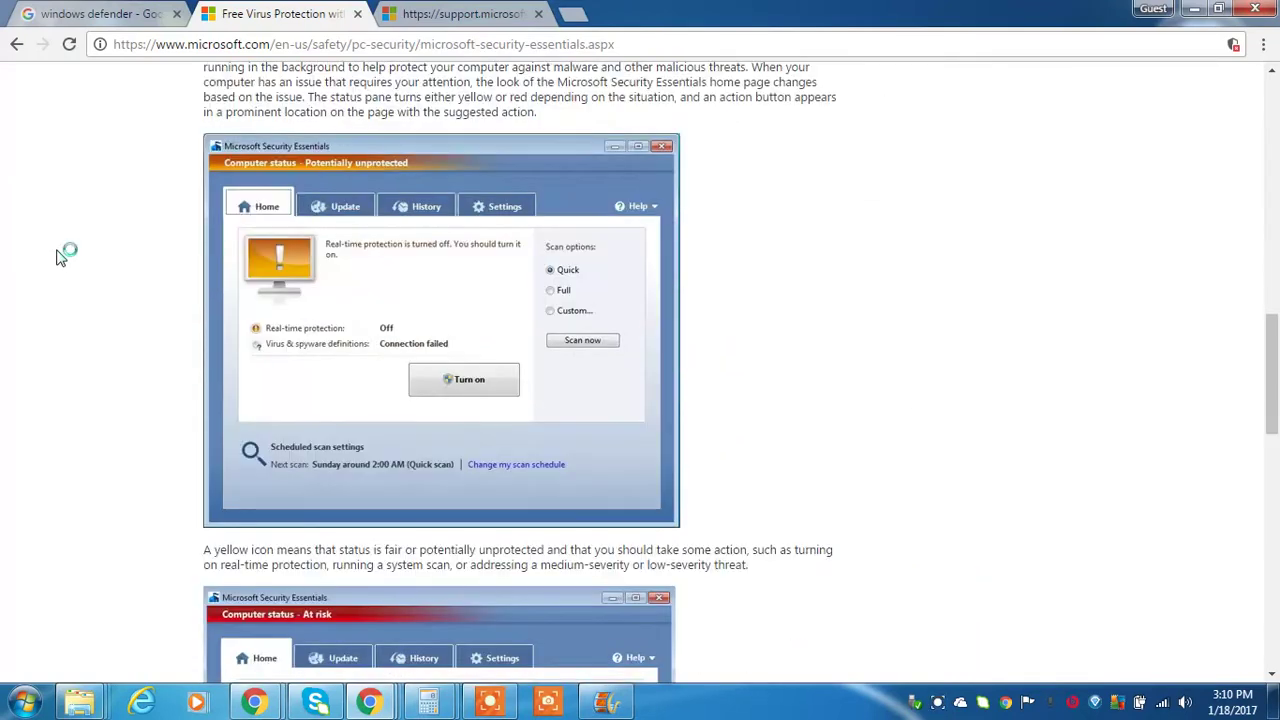
scroll(55, 255, "down", 3)
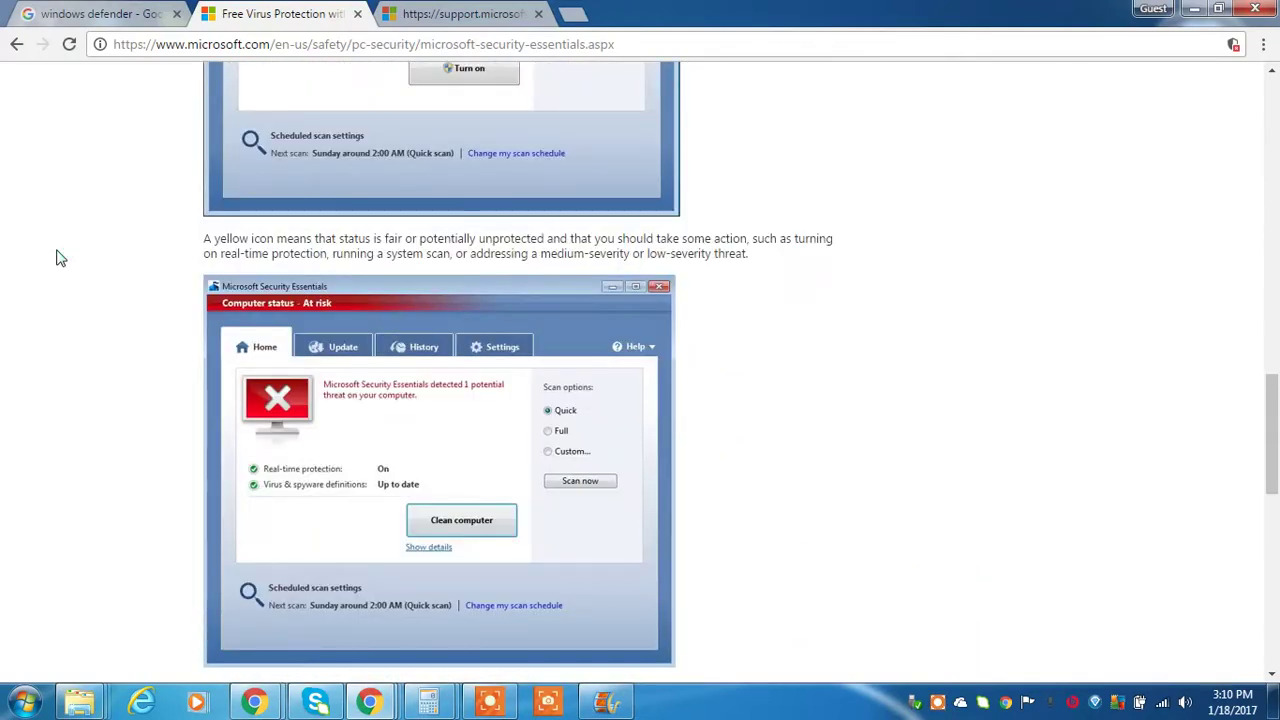
scroll(55, 255, "down", 5)
left_click(272, 368)
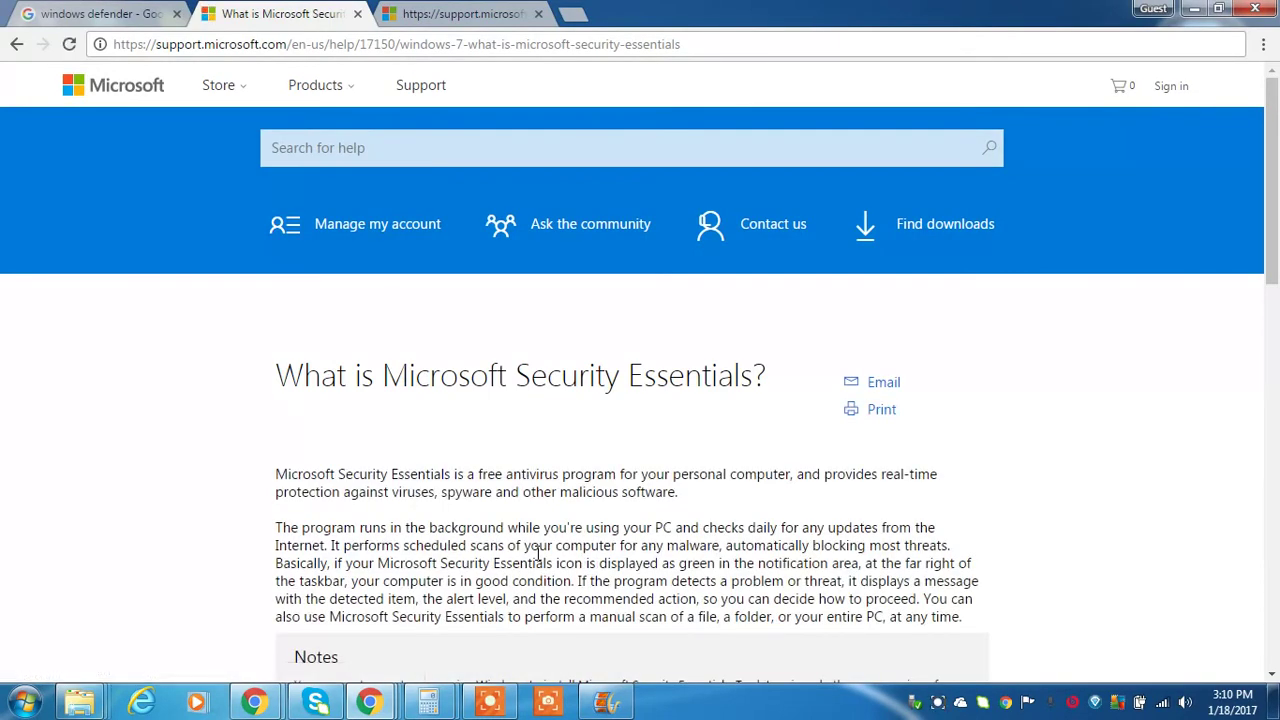
- Expand all collapsed sections of the support article, covering system requirements and installation
scroll(538, 553, "down", 3)
scroll(538, 553, "down", 2)
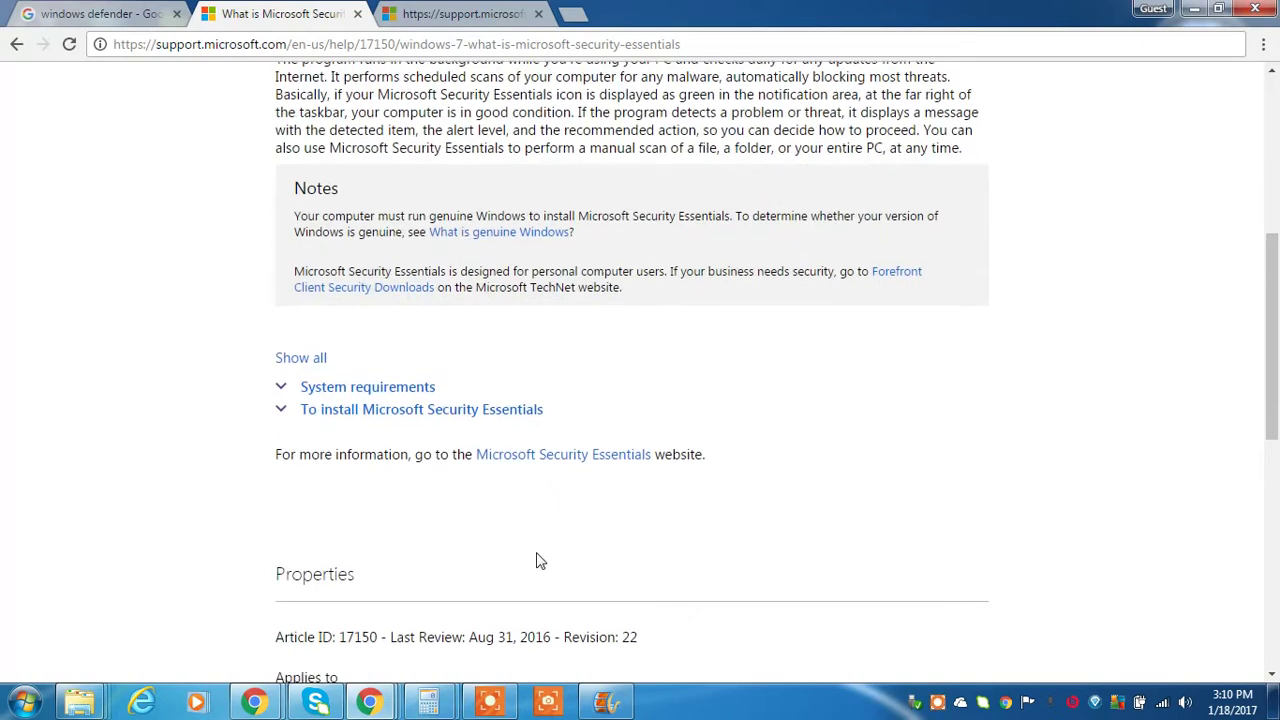
scroll(538, 561, "down", 2)
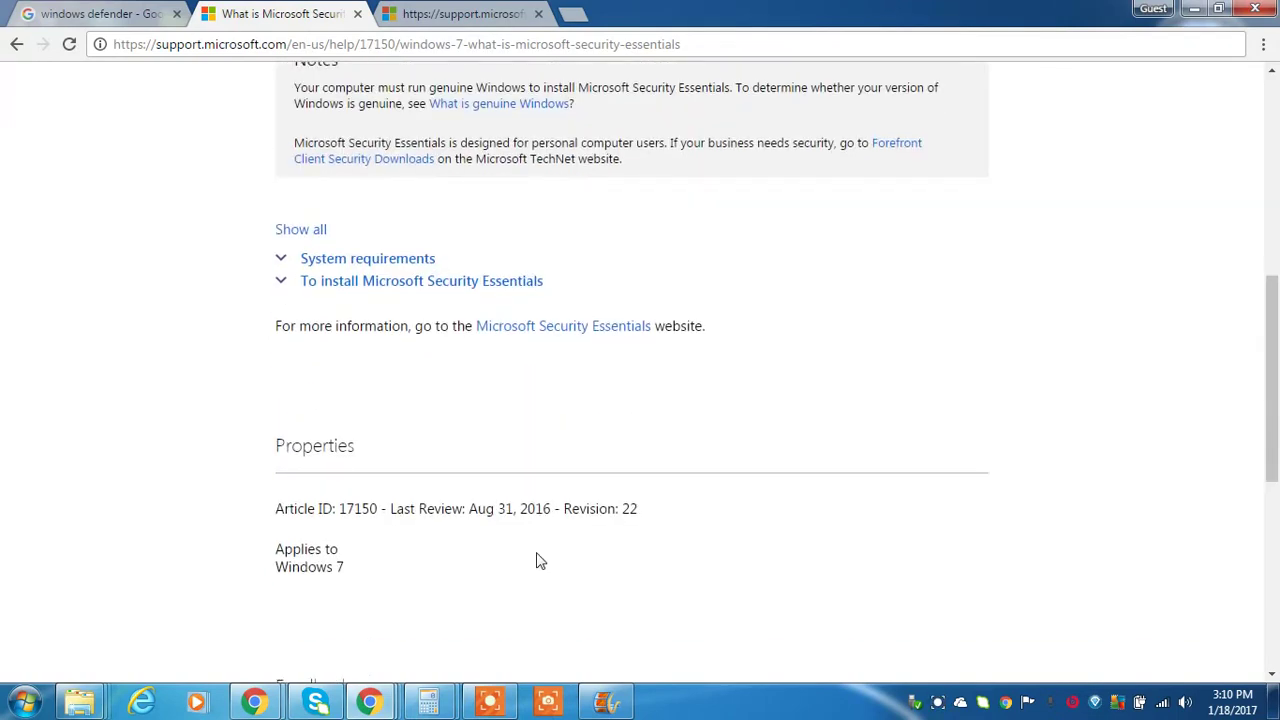
scroll(538, 561, "down", 2)
scroll(538, 561, "up", 4)
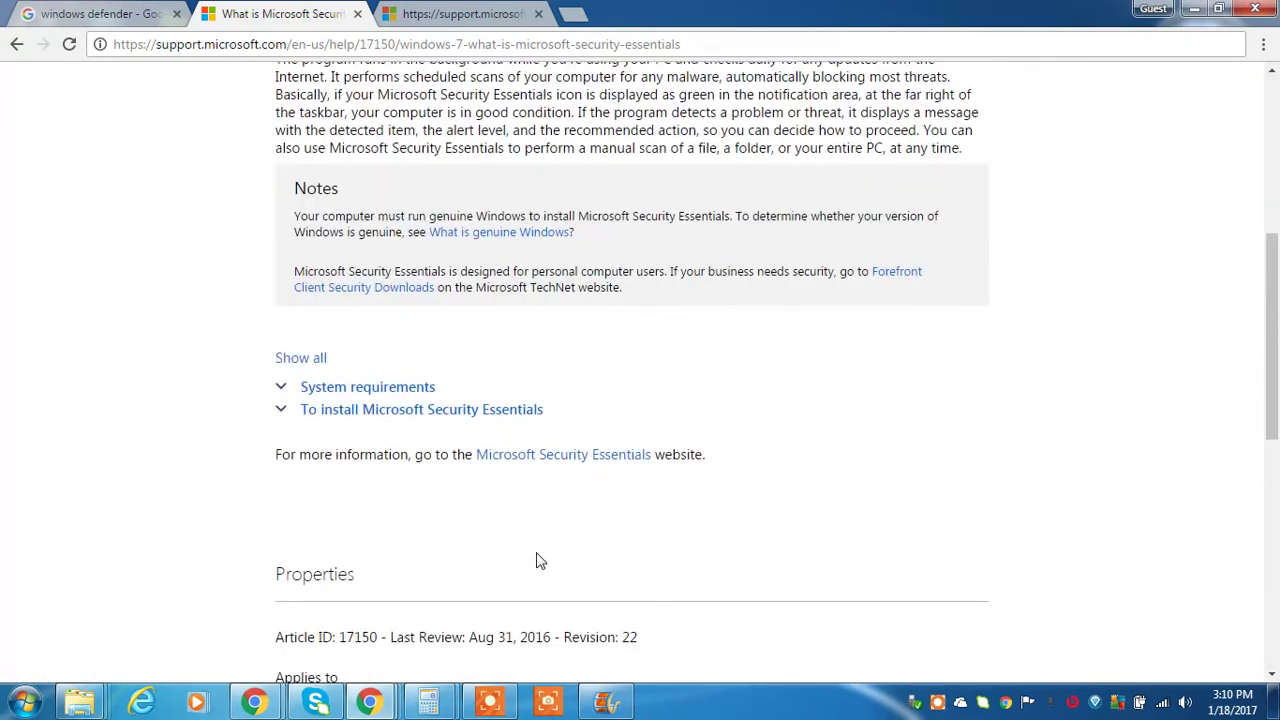
scroll(538, 561, "up", 2)
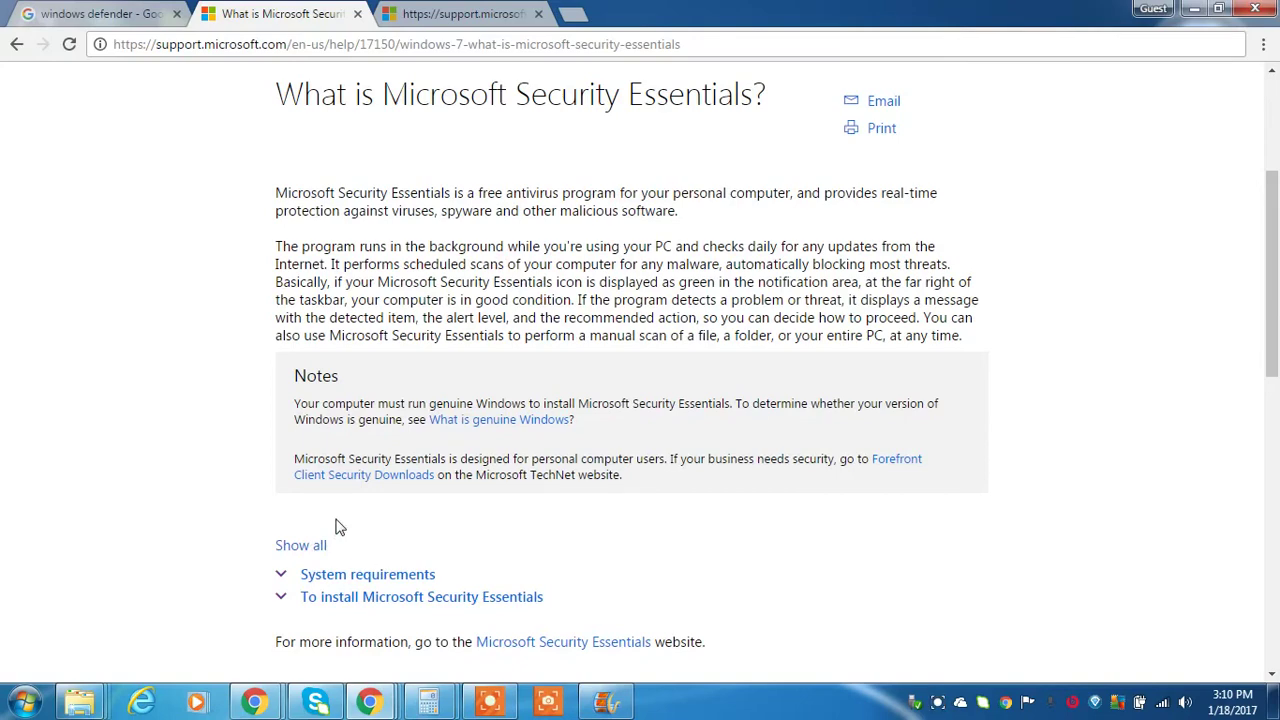
scroll(335, 527, "down", 1)
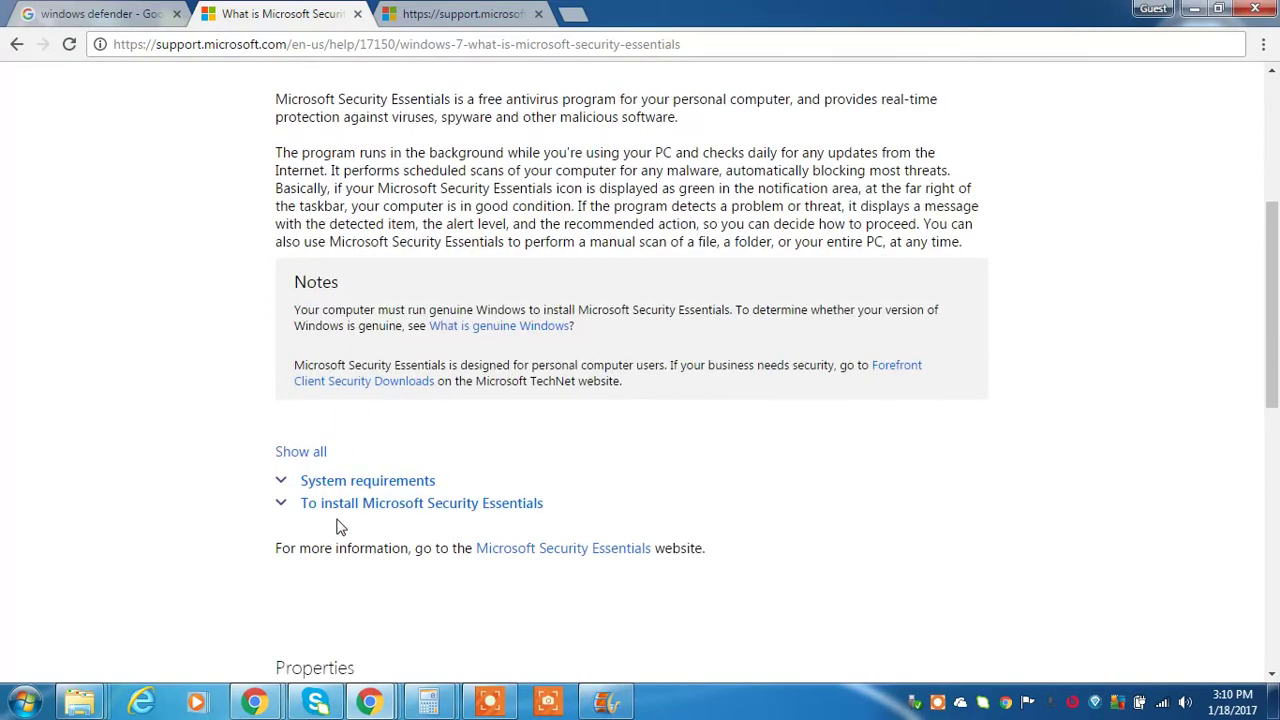
left_click(292, 462)
- Examine the expanded installation instructions and the rest of the Microsoft Security Essentials article
scroll(640, 503, "down", 5)
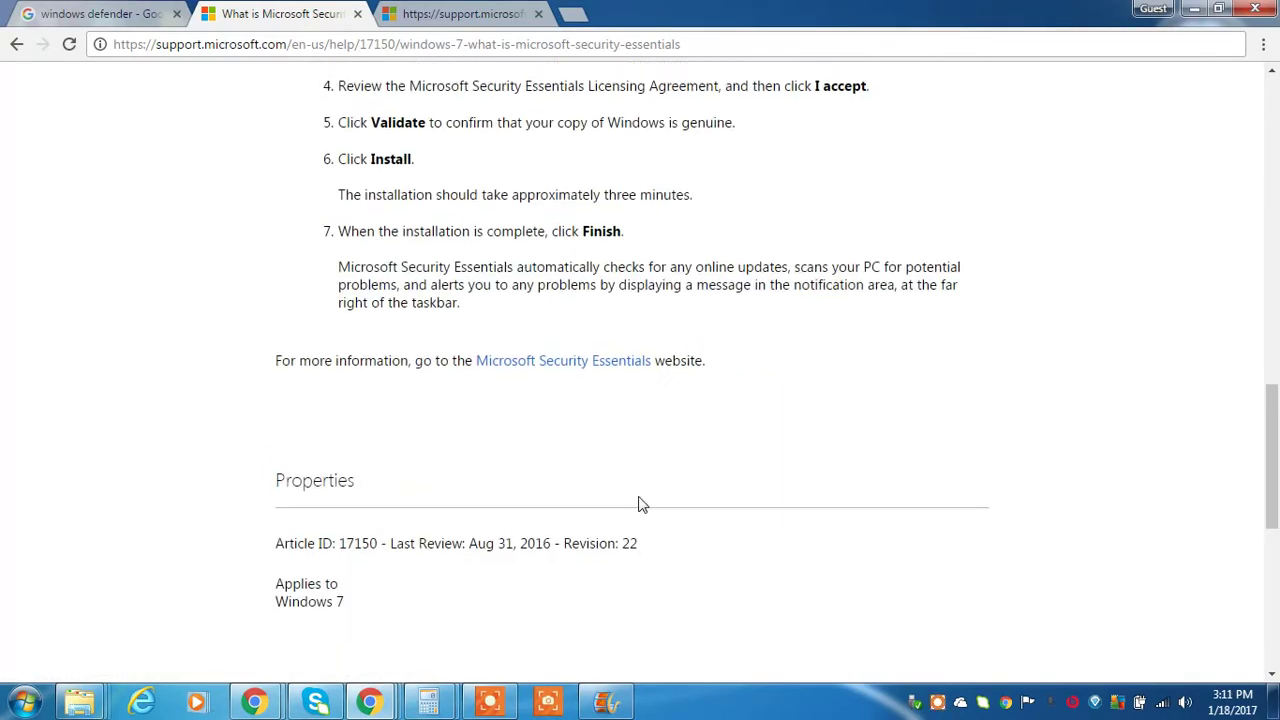
scroll(641, 505, "down", 1)
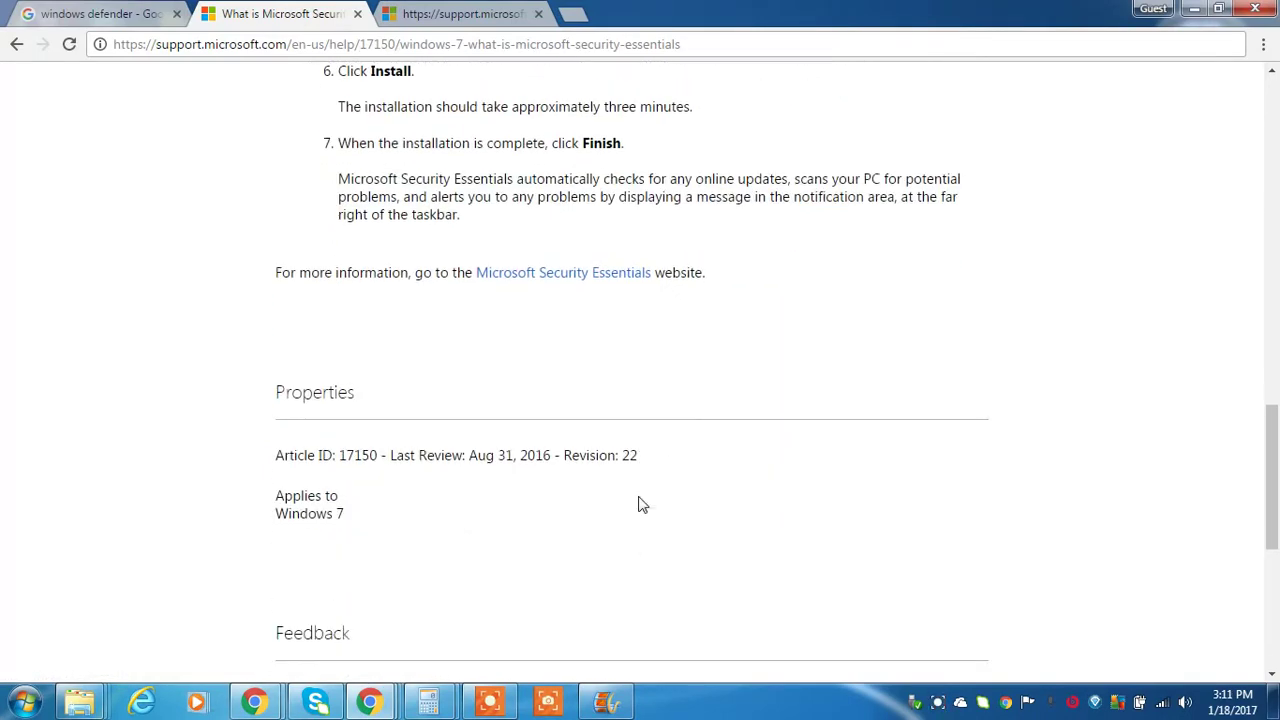
scroll(641, 505, "down", 4)
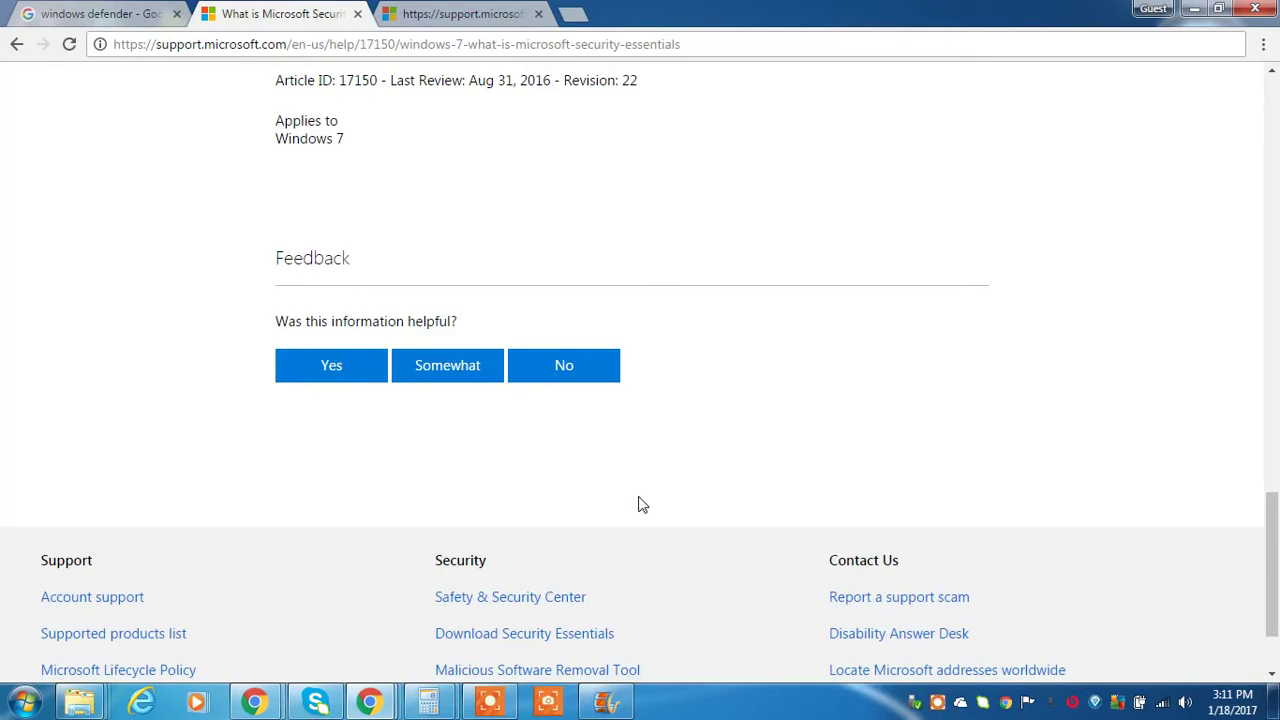
scroll(642, 505, "up", 4)
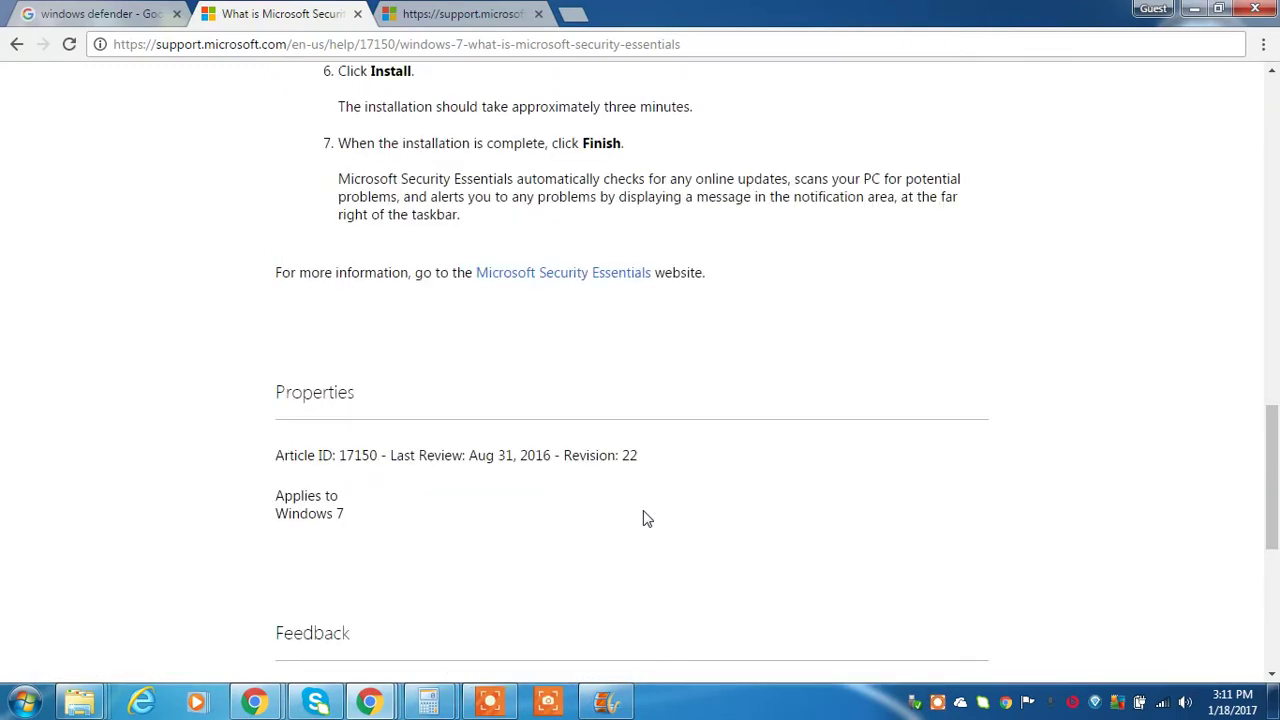
scroll(645, 517, "up", 13)
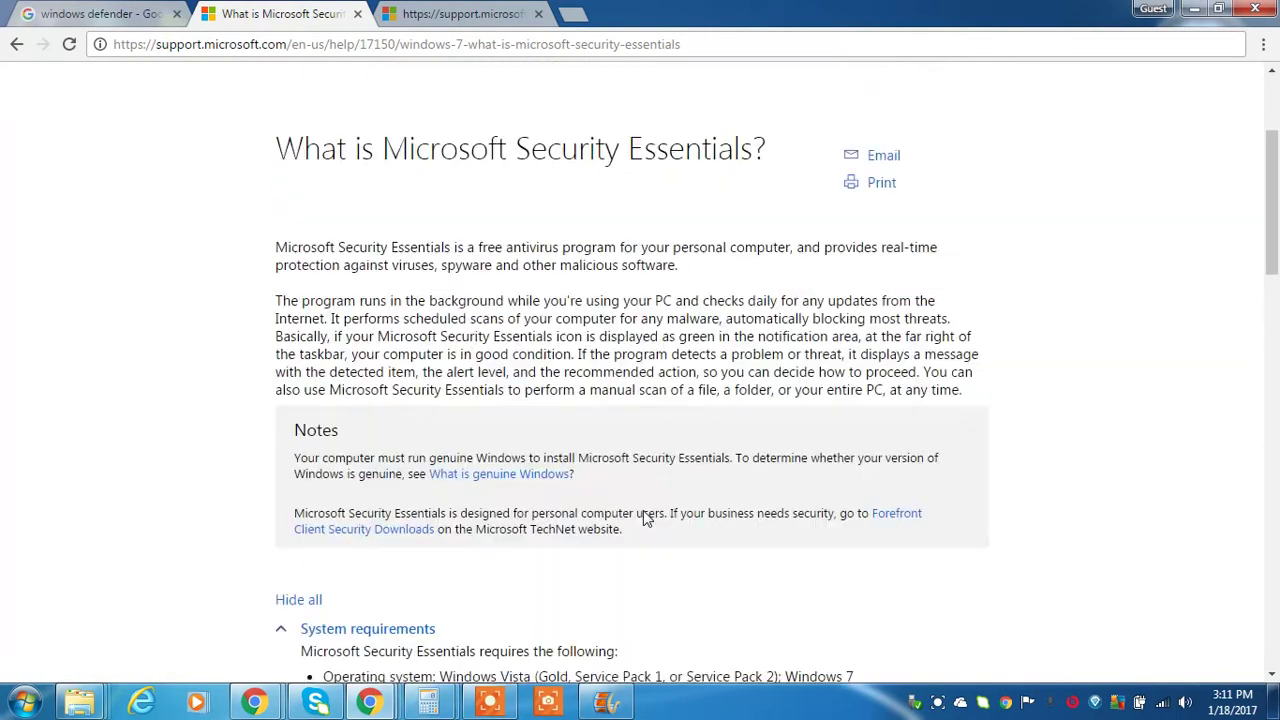
- Leave the support article, switch to Microsoft Security Essentials from the desktop, and start a quick scan of the PC
scroll(645, 517, "up", 3)
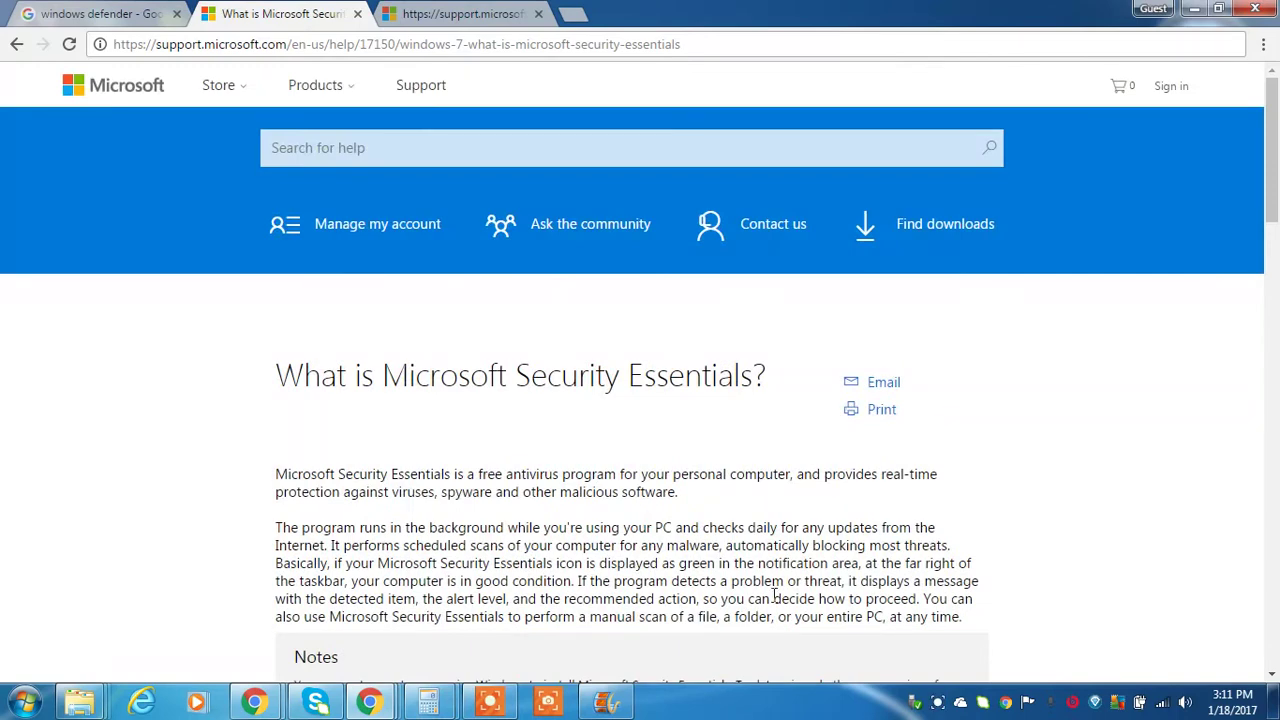
key("super+d")
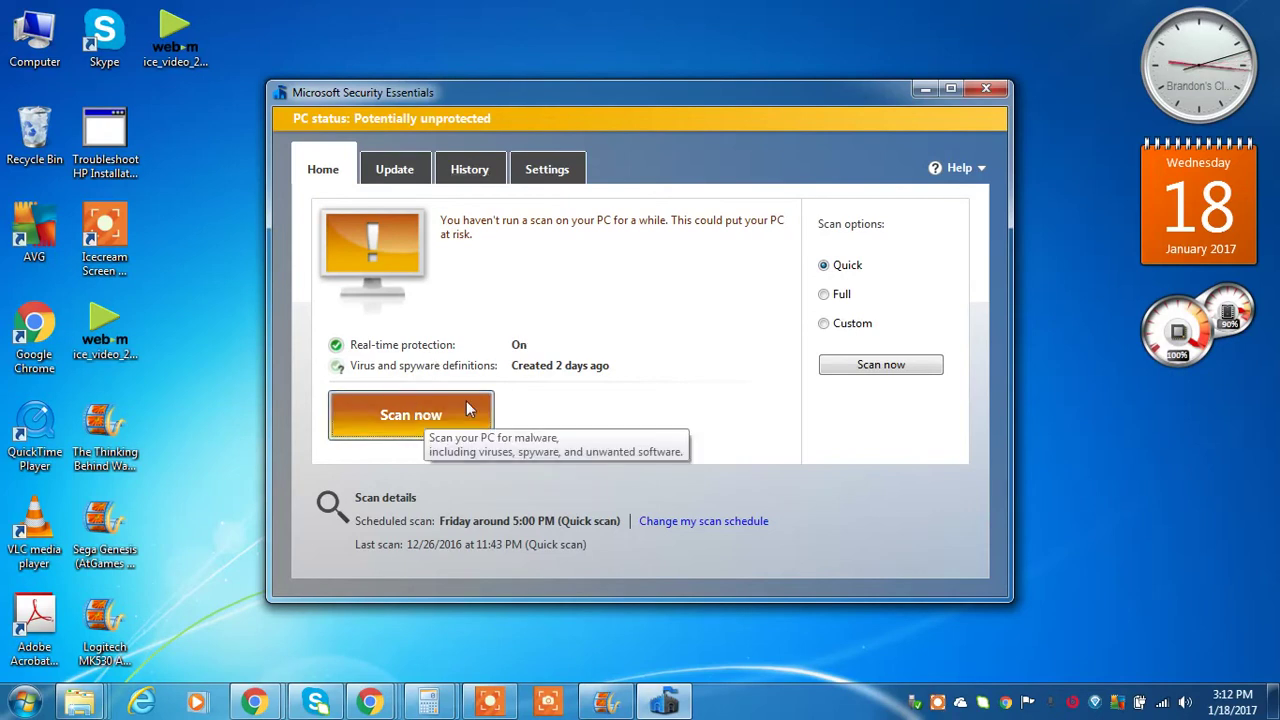
left_click(384, 424)
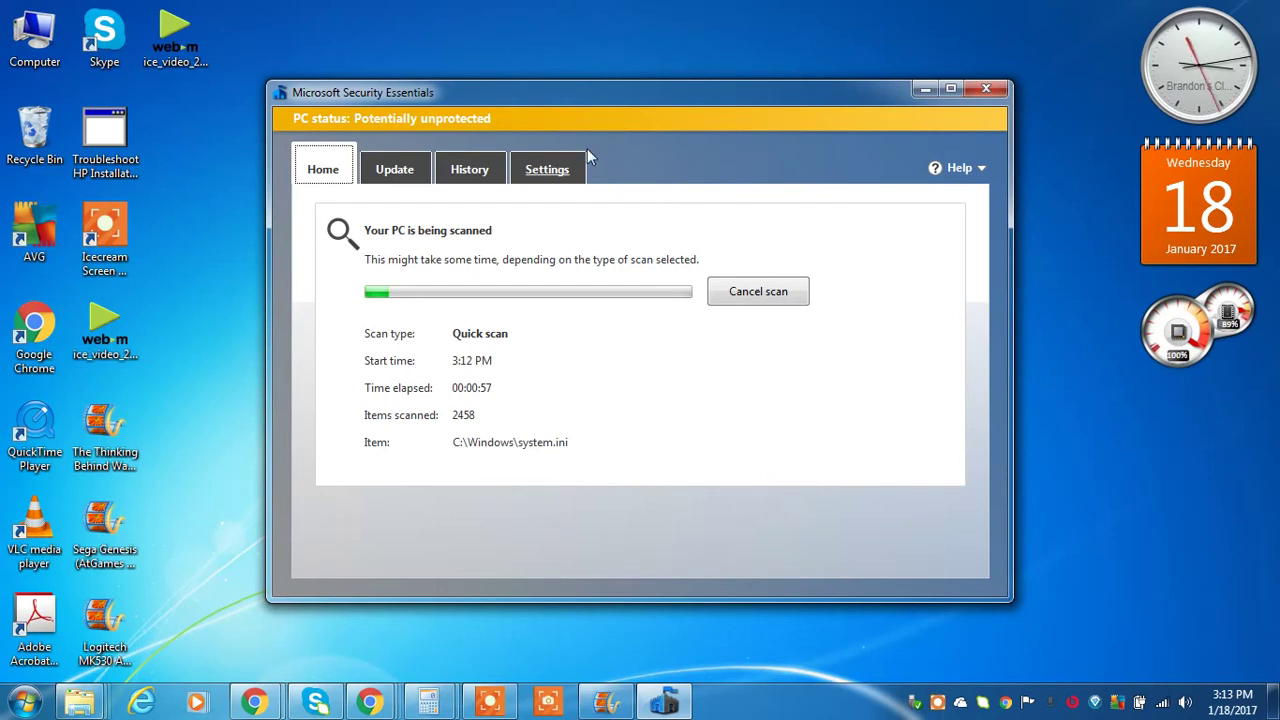
- Review the scheduled scan settings, including the available CPU usage limits, and check the history of quarantined items
left_click(547, 165)
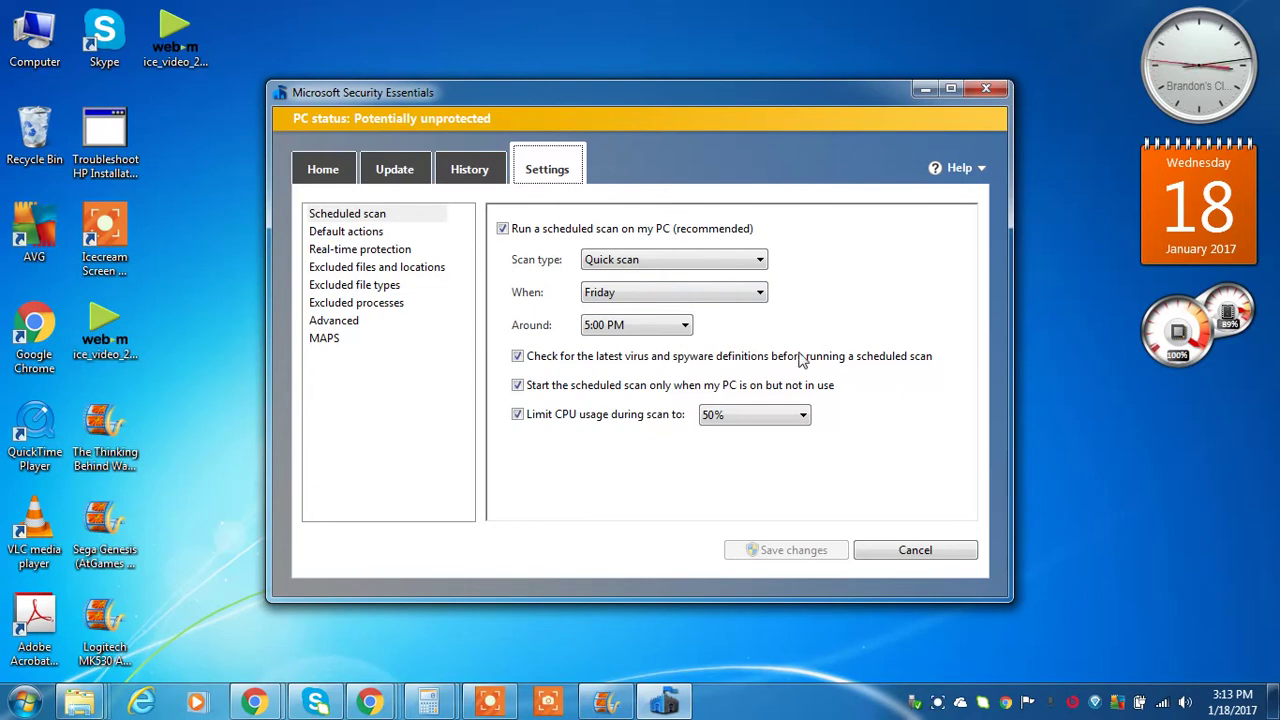
left_click(757, 421)
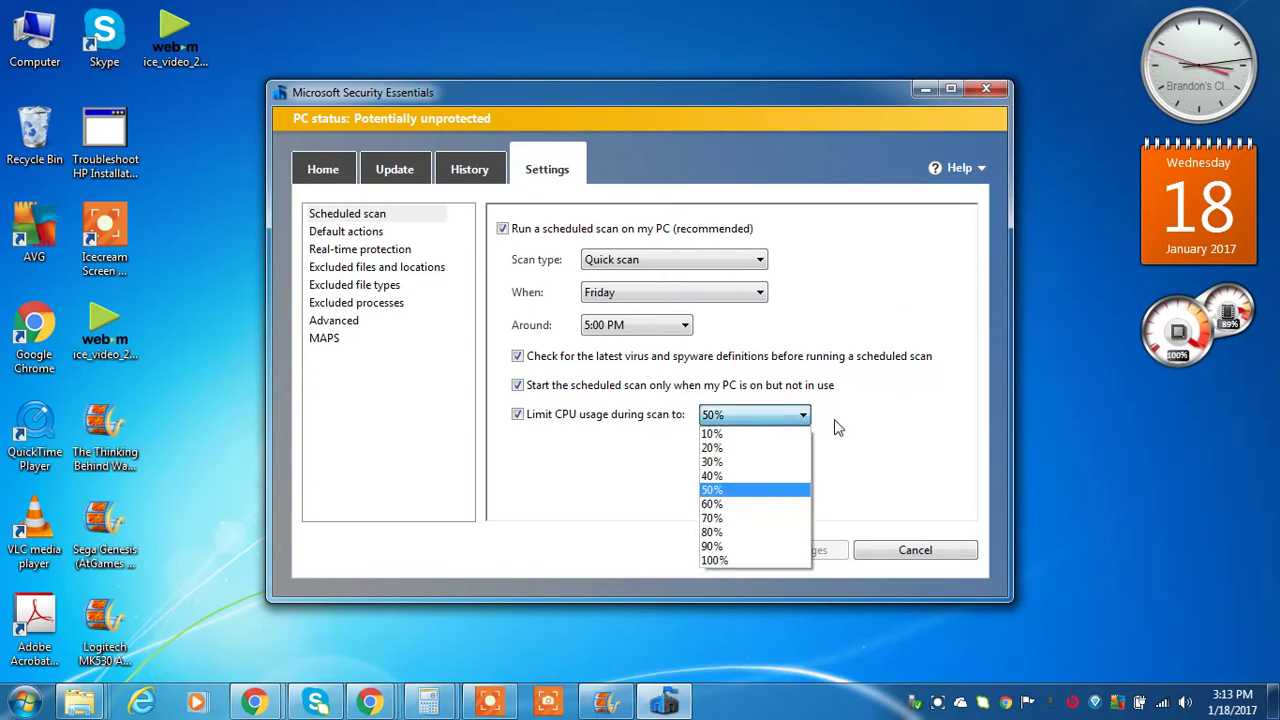
left_click(924, 430)
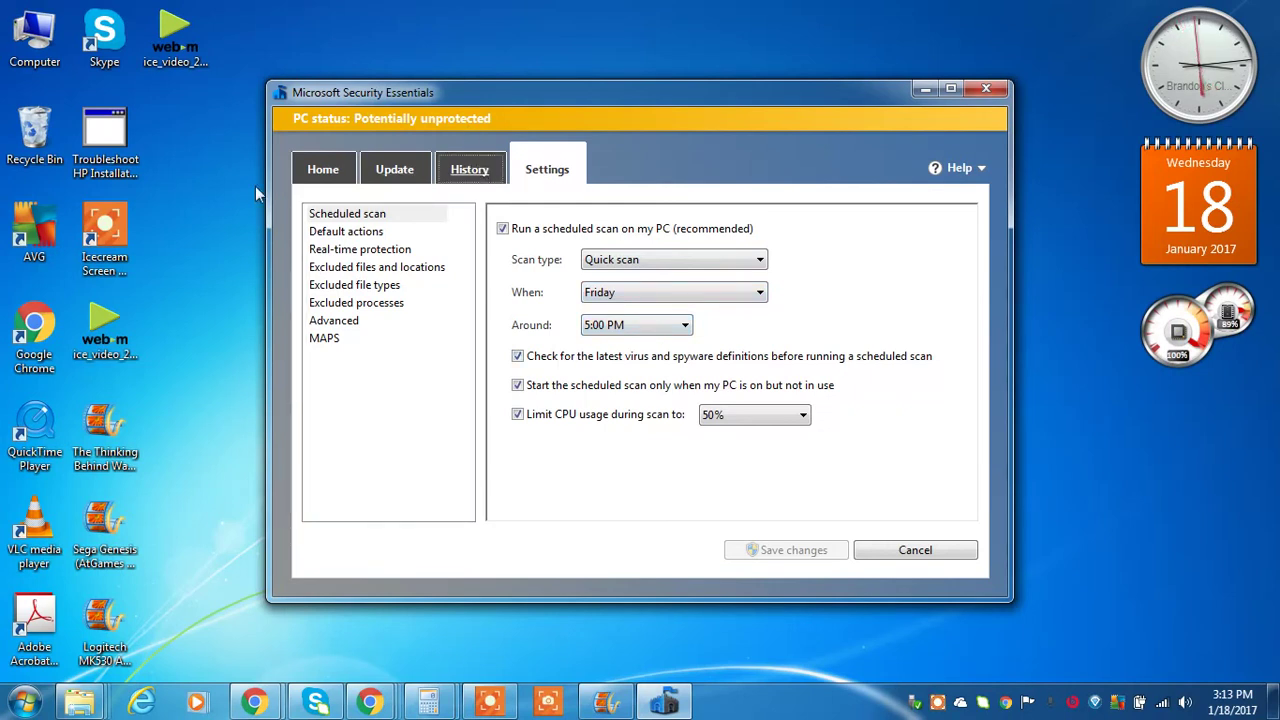
left_click(468, 170)
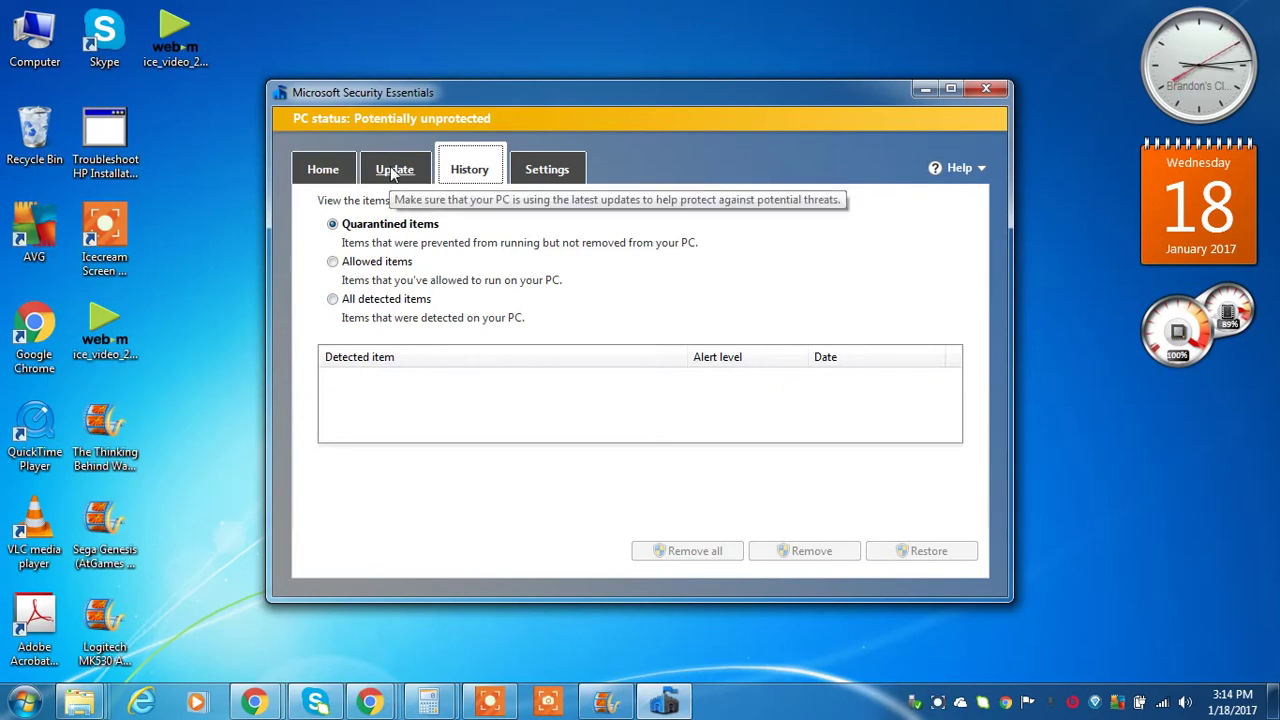
- Update the virus and spyware definitions, and return to the progress of the running quick scan
left_click(393, 170)
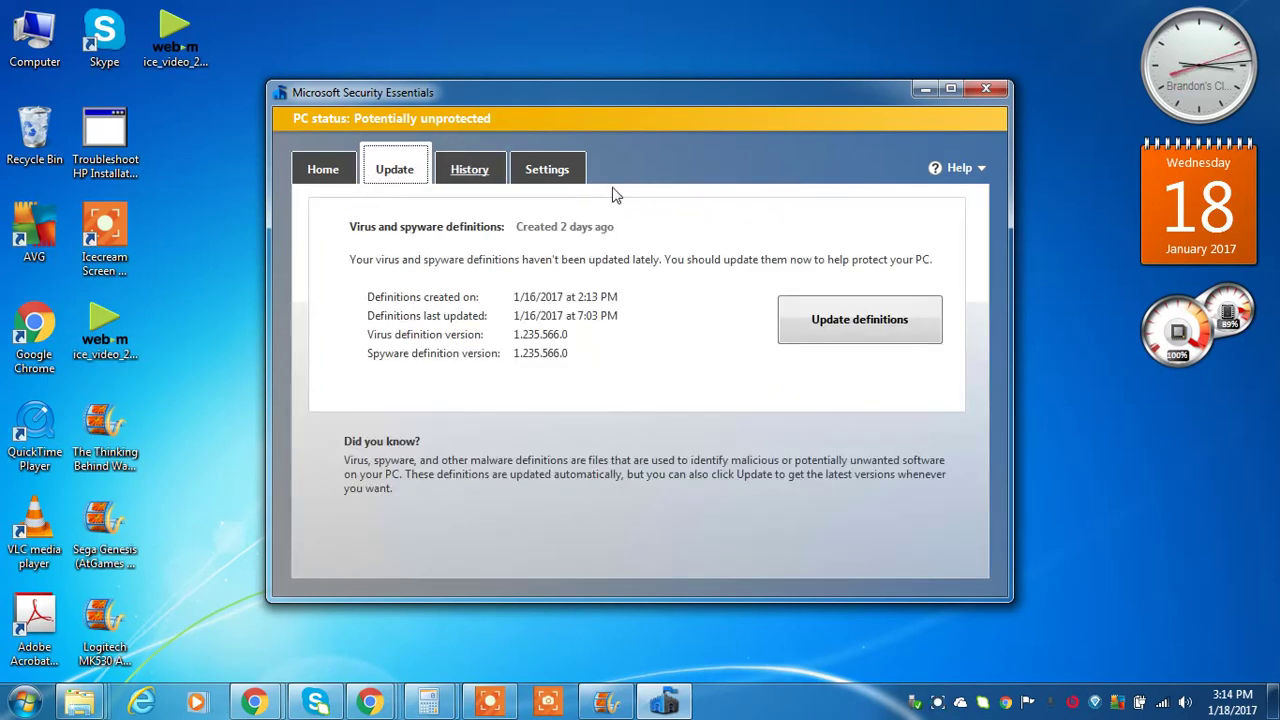
left_click(836, 322)
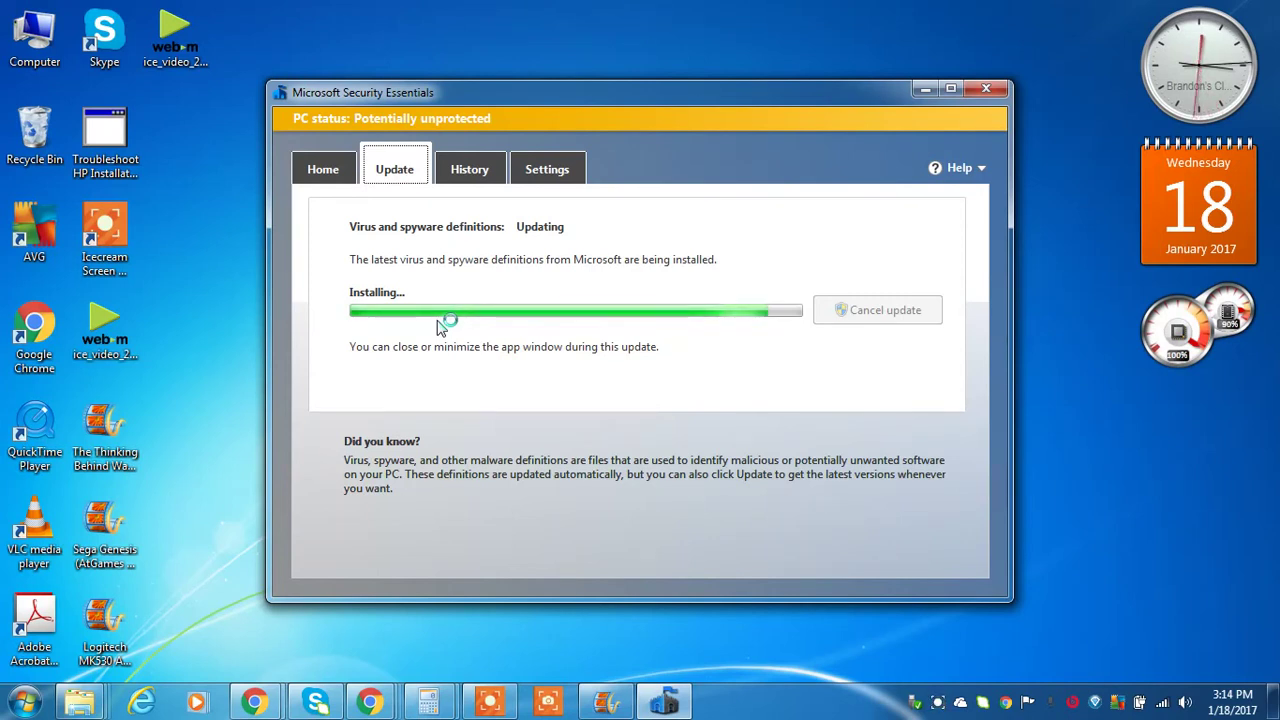
left_click(323, 174)
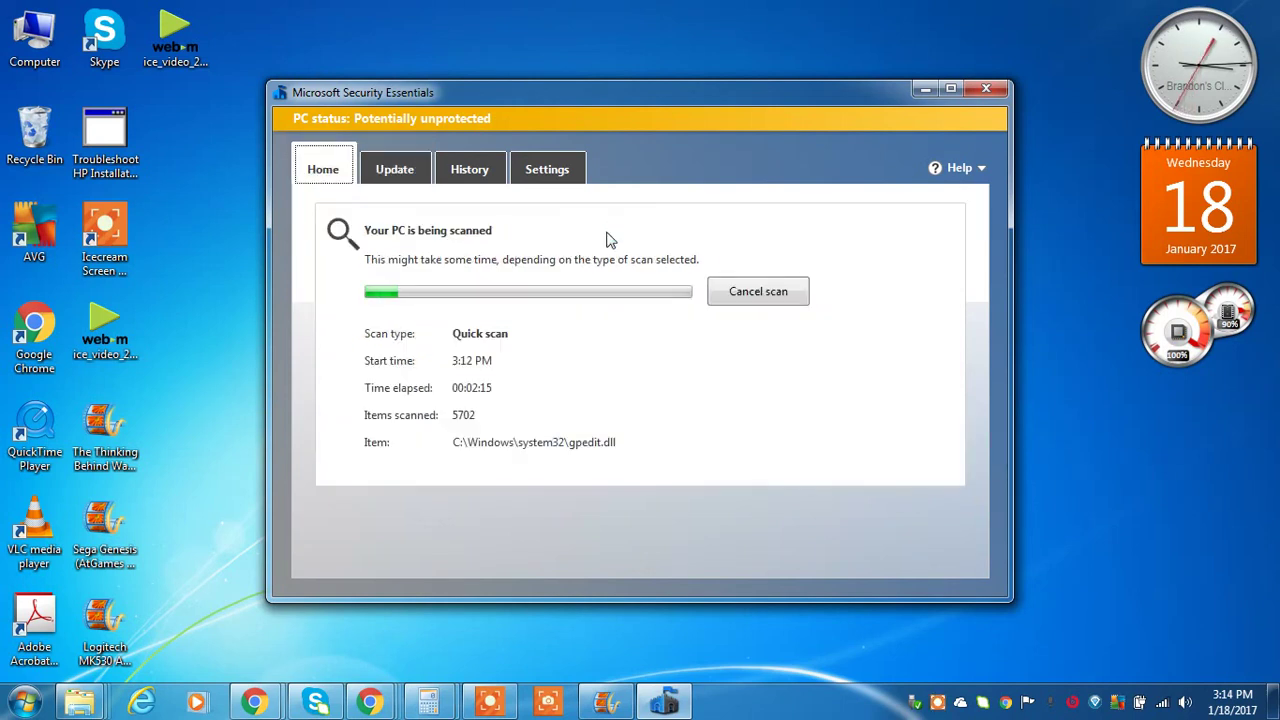